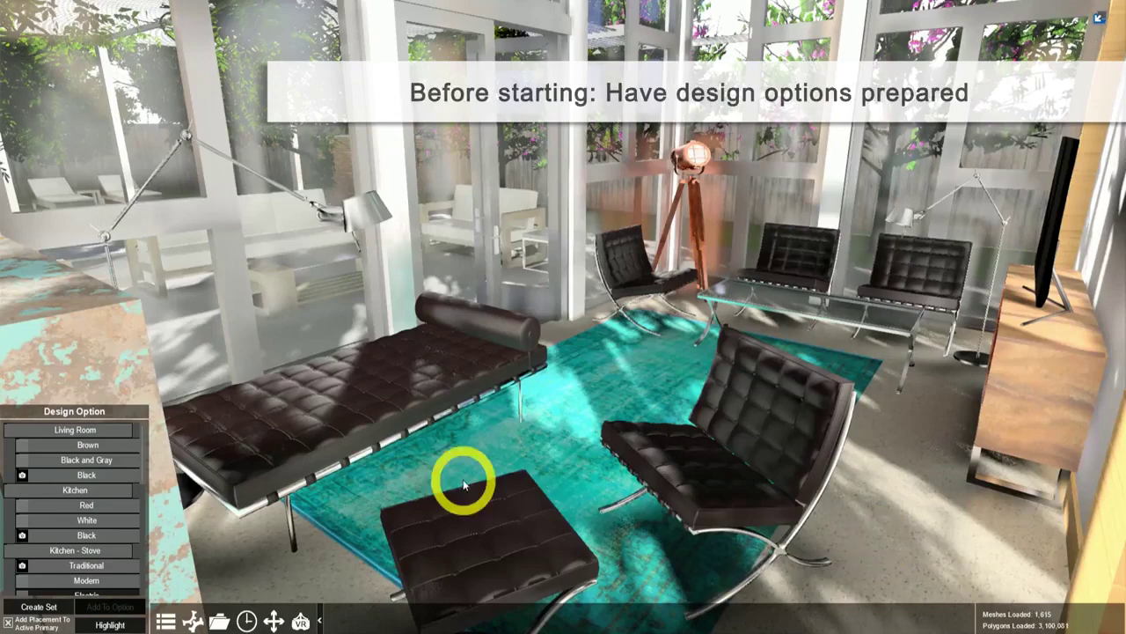
- Switch the living room to Black and Gray, then to Brown, and open the main menu
{"action": "left_click", "coordinate": [23, 460]}
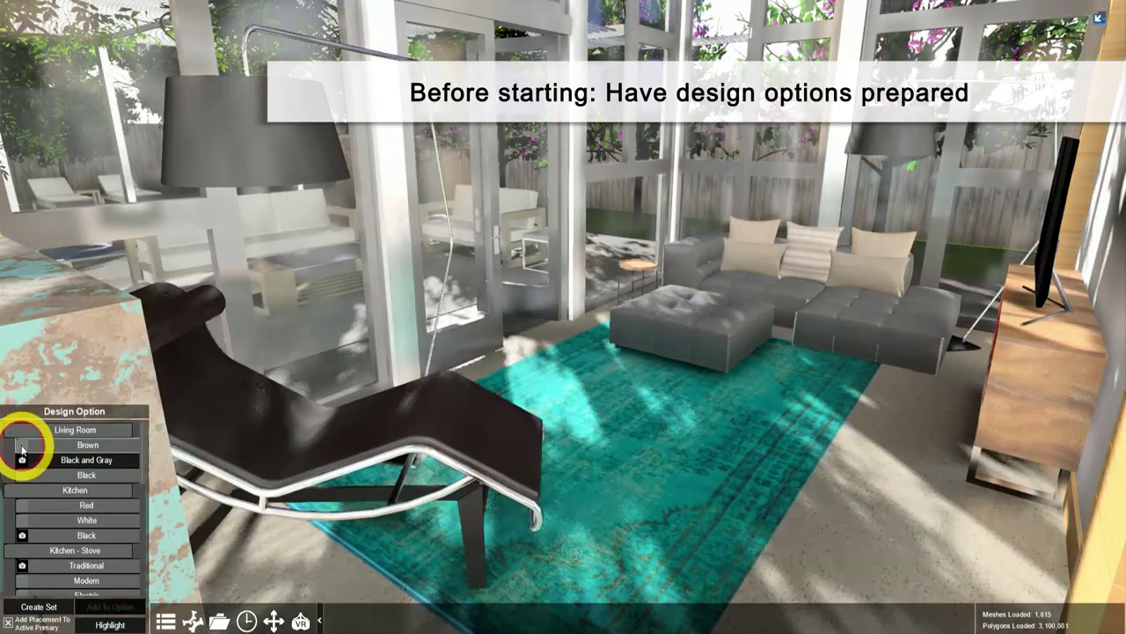
{"action": "left_click", "coordinate": [23, 446]}
{"action": "left_click", "coordinate": [165, 620]}
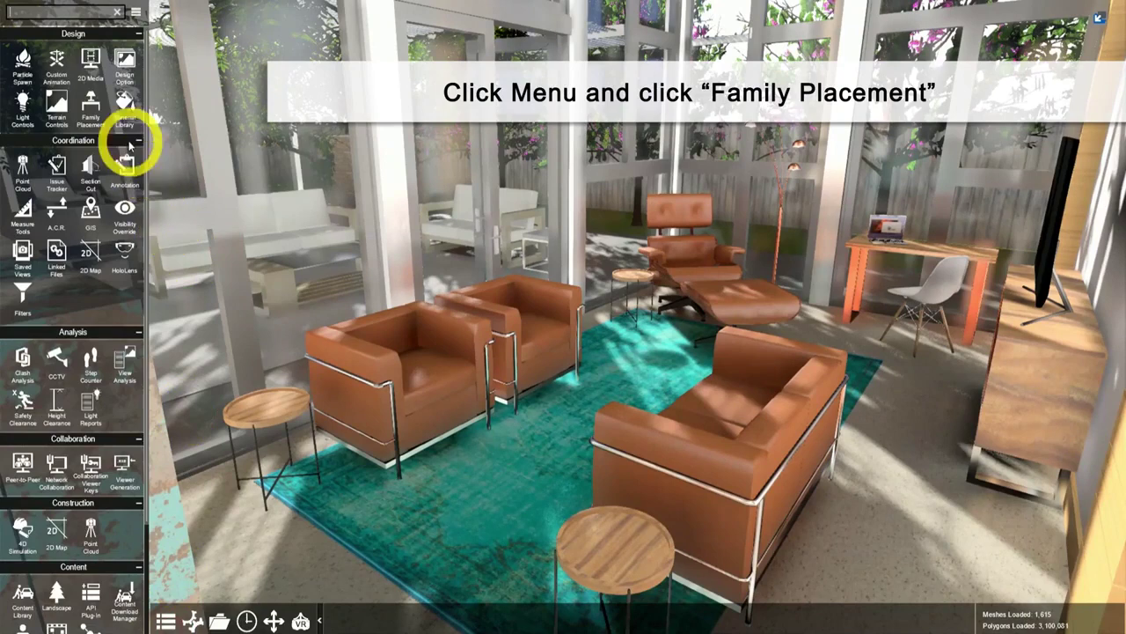
- Load the markers file in Family Placement, find 'qu', and place QuestionMark above the lounge chair
{"action": "left_click", "coordinate": [90, 106]}
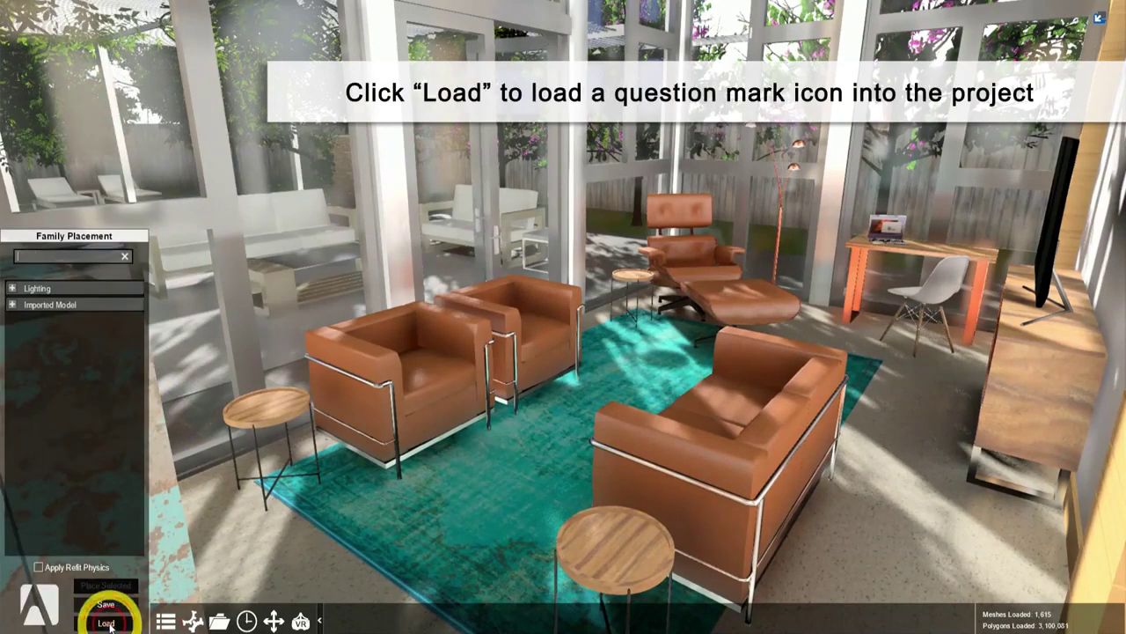
{"action": "left_click", "coordinate": [106, 623]}
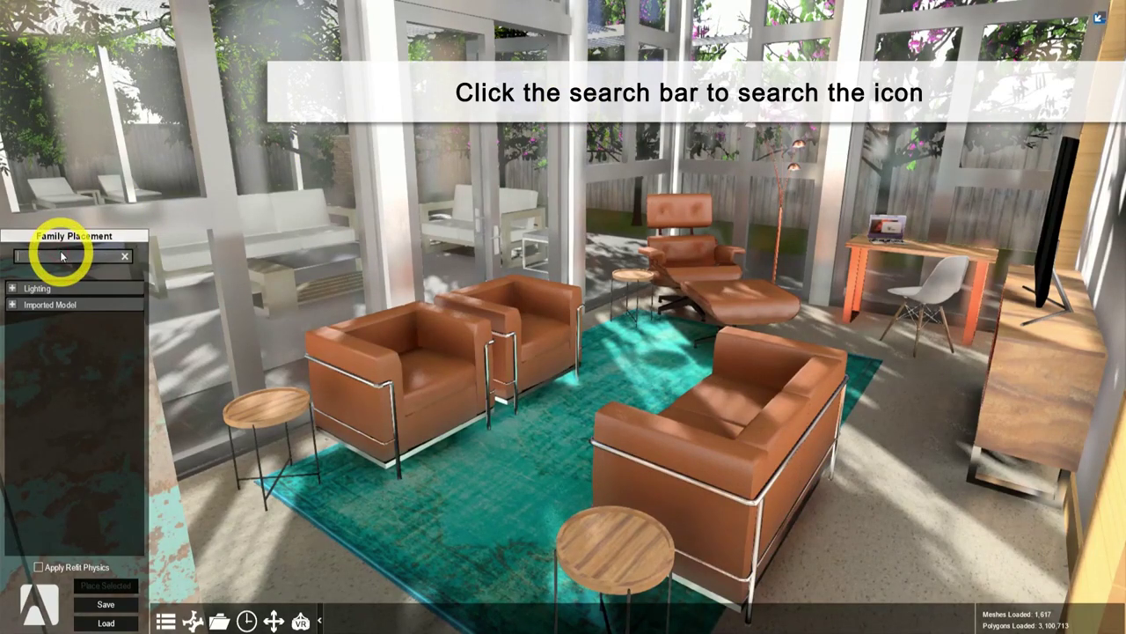
{"action": "type", "text": "qu"}
{"action": "left_click", "coordinate": [80, 363]}
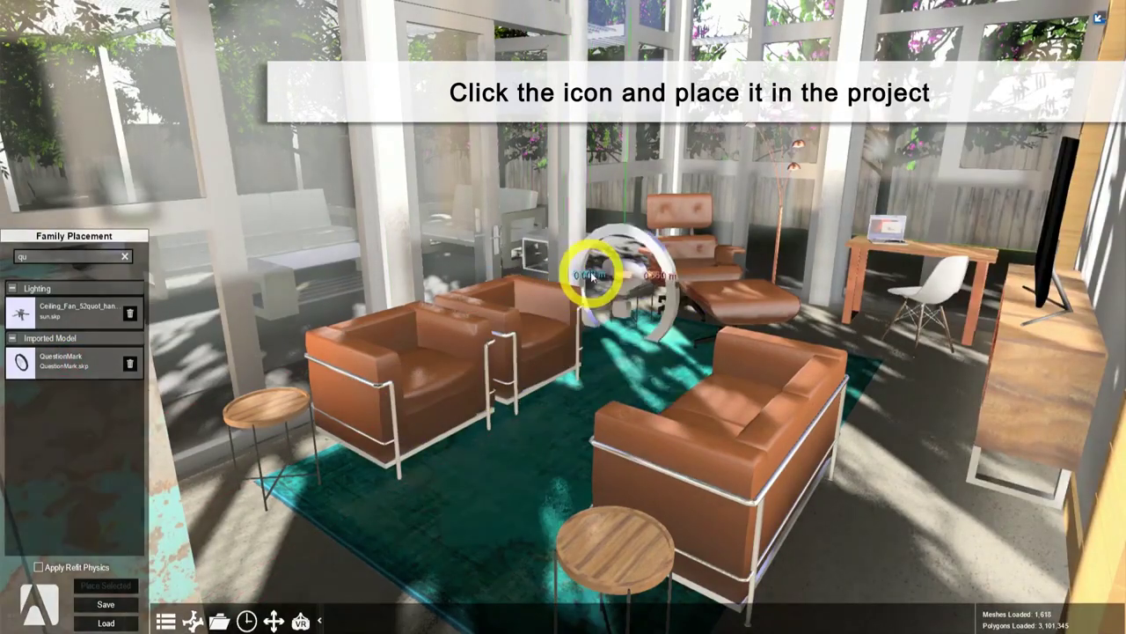
{"action": "left_click", "coordinate": [595, 272]}
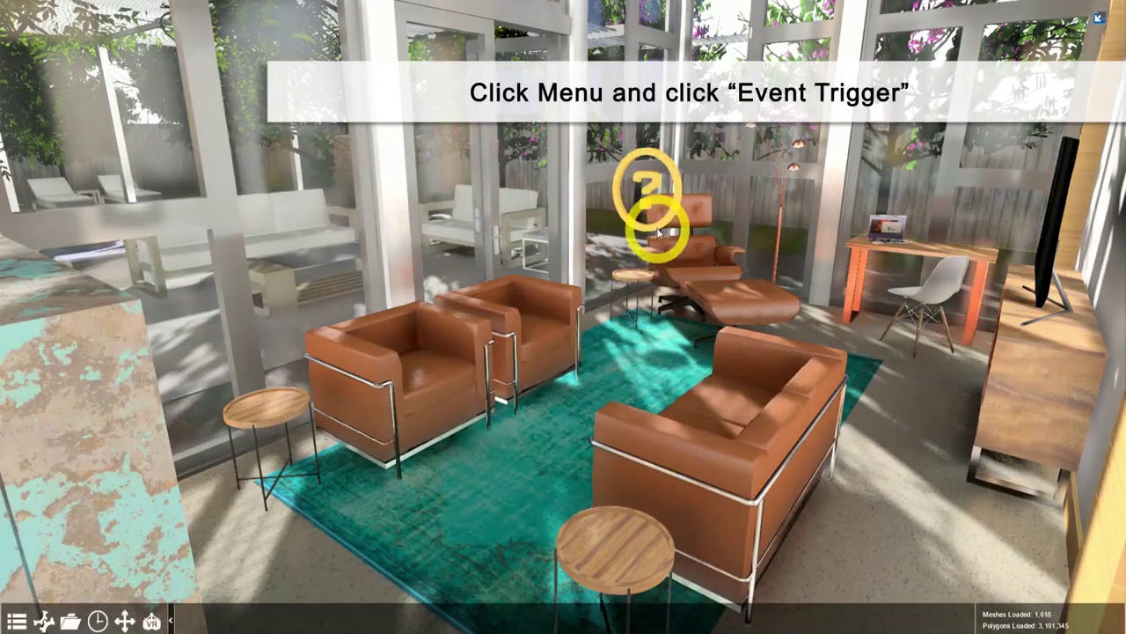
- Create a new trigger entry in the Event Trigger panel
{"action": "left_click", "coordinate": [16, 621]}
{"action": "scroll", "coordinate": [70, 535], "scroll_direction": "down", "scroll_amount": 3}
{"action": "left_click", "coordinate": [90, 568]}
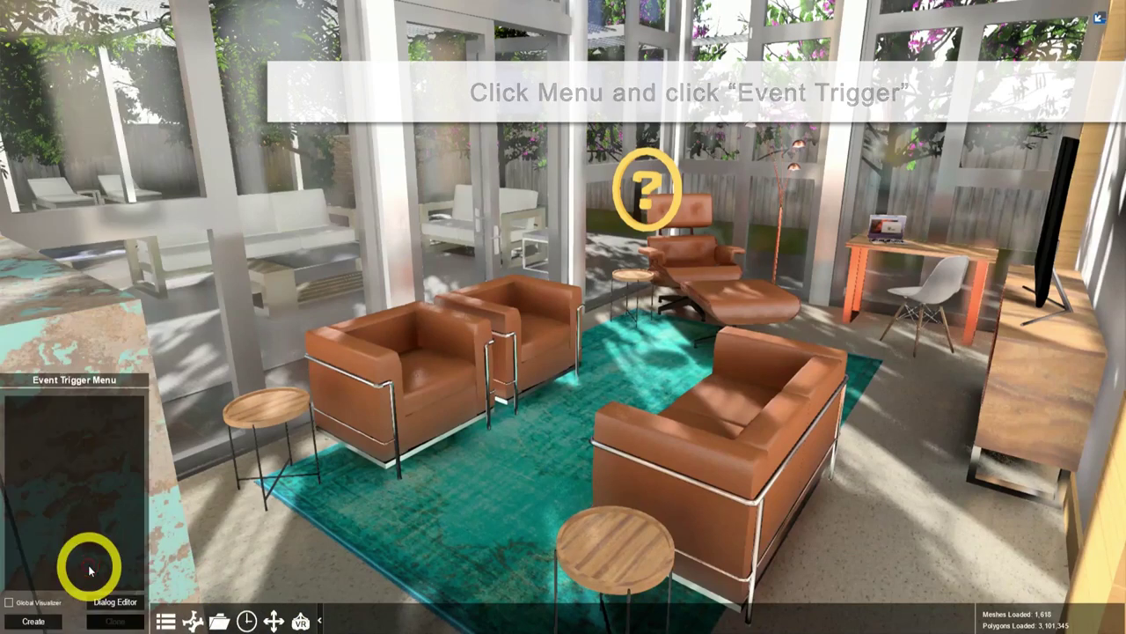
{"action": "left_click", "coordinate": [35, 620]}
- Make Trigger_Entry 01 fire on Object Selected, with the question-mark icon as its object
{"action": "left_click", "coordinate": [84, 402]}
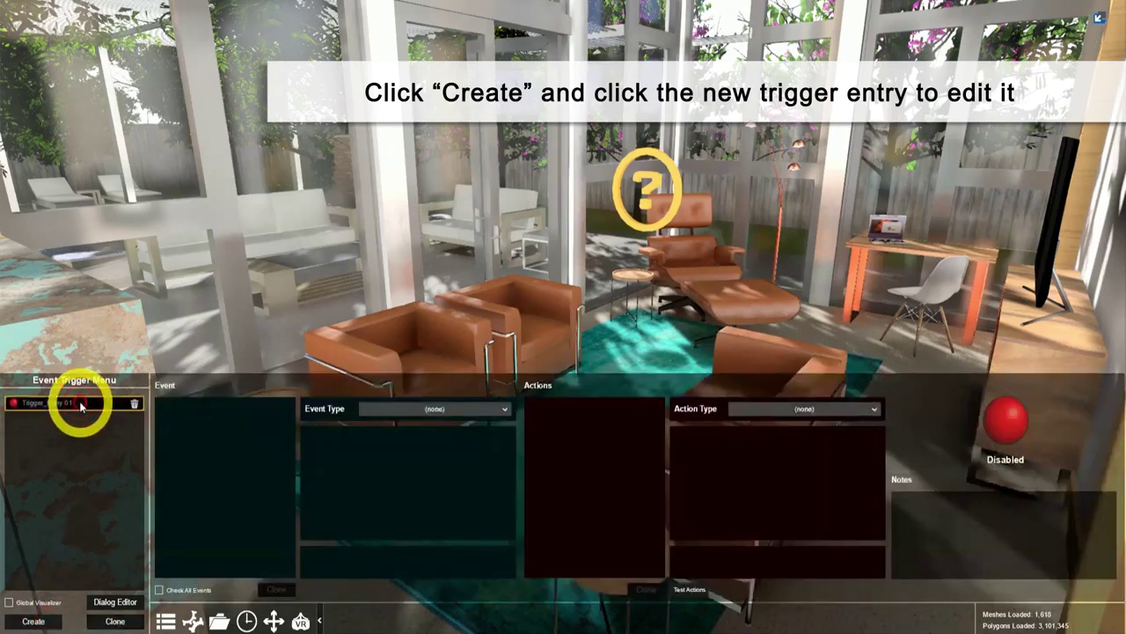
{"action": "left_click", "coordinate": [391, 408]}
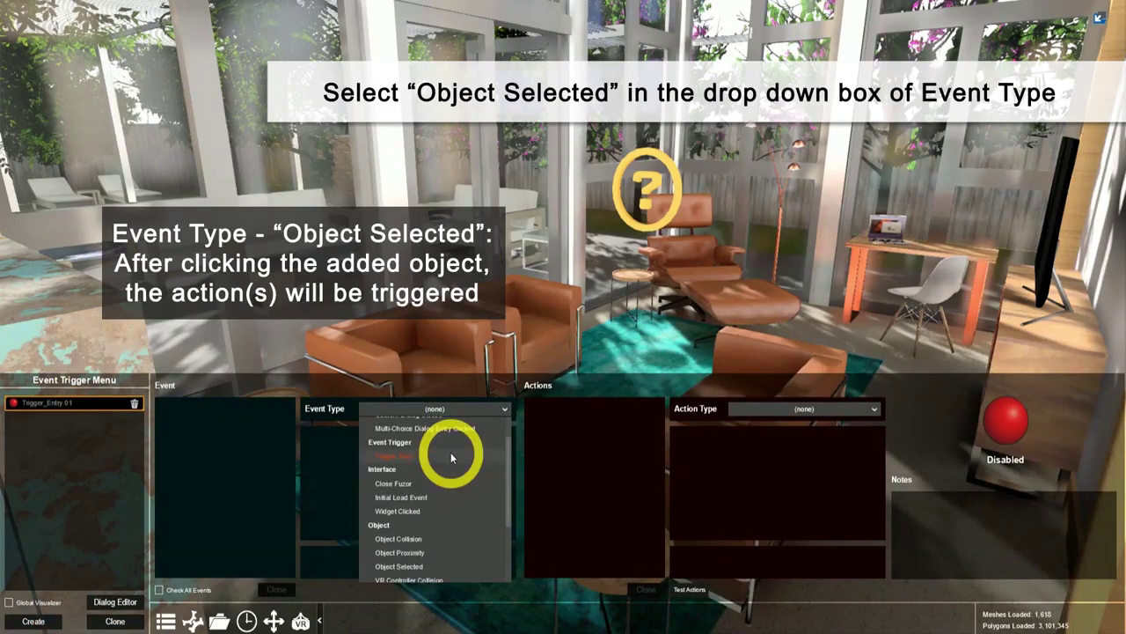
{"action": "scroll", "coordinate": [409, 563], "scroll_direction": "down", "scroll_amount": 1}
{"action": "left_click", "coordinate": [417, 568]}
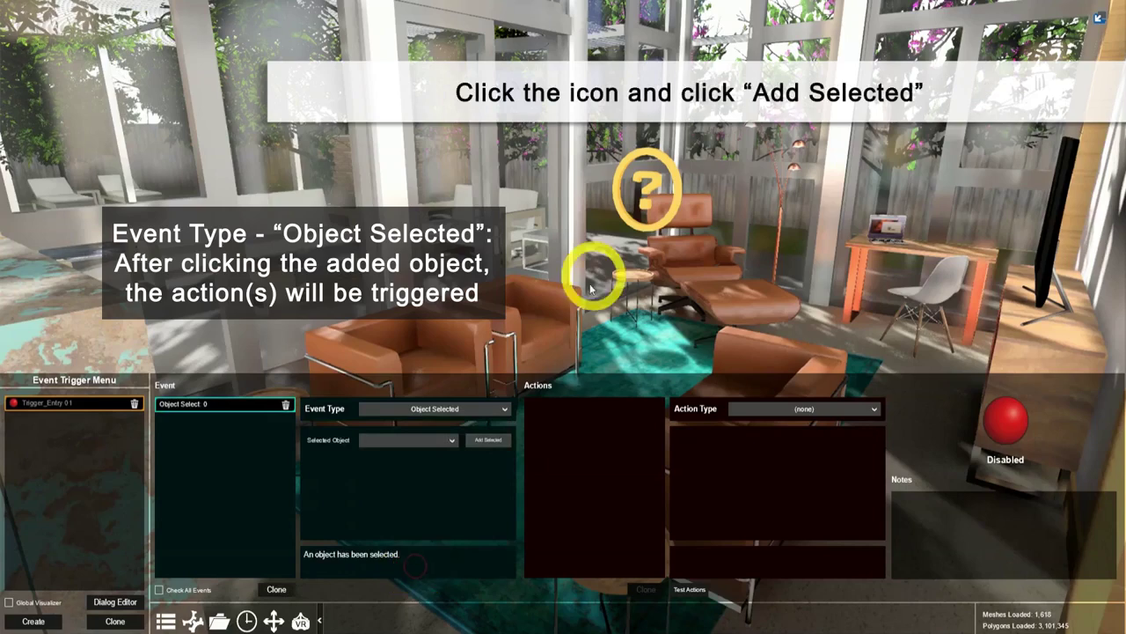
{"action": "left_click", "coordinate": [637, 228]}
{"action": "left_click", "coordinate": [490, 440]}
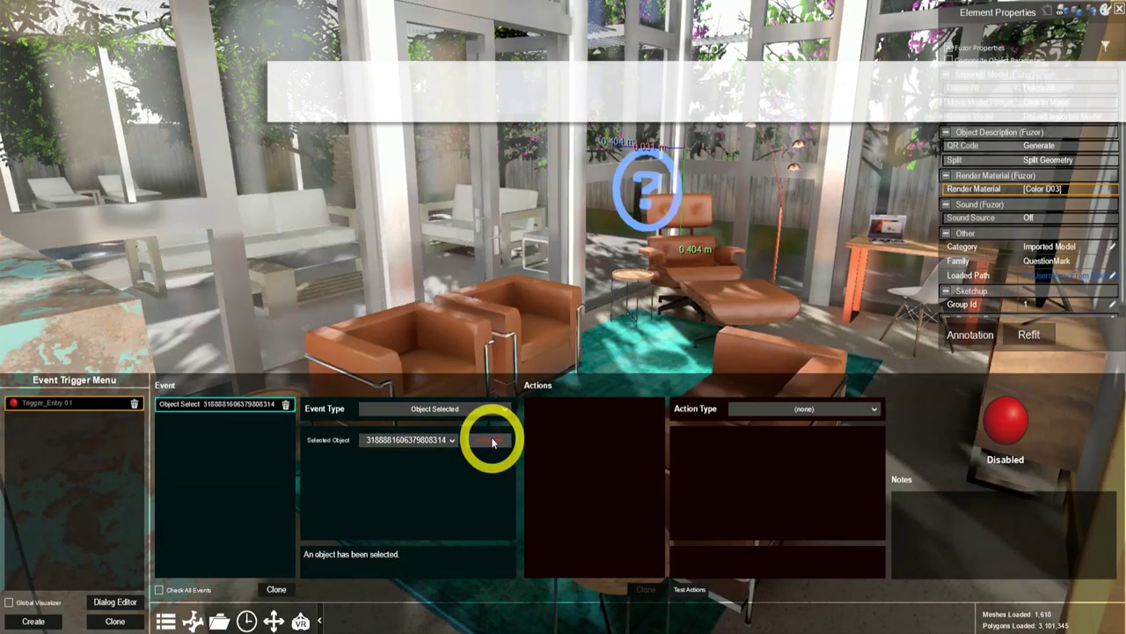
- Set the action to Toggle VR Dialog with a new multi-choice 'Living Room - Design Option' dialog
{"action": "left_click", "coordinate": [811, 417]}
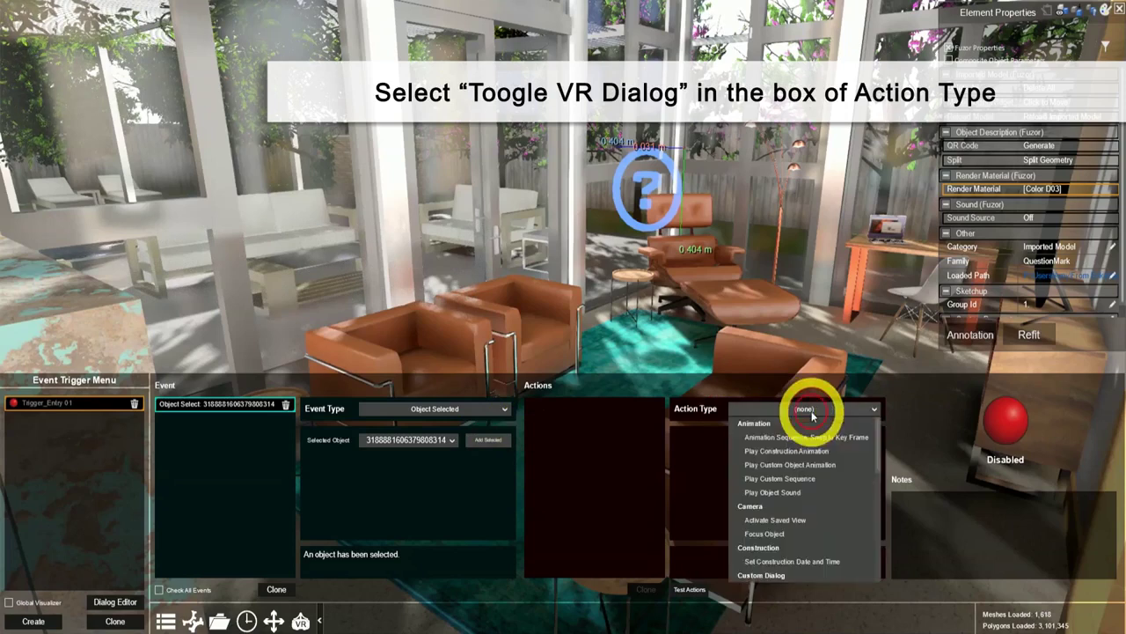
{"action": "scroll", "coordinate": [783, 554], "scroll_direction": "down", "scroll_amount": 5}
{"action": "left_click", "coordinate": [775, 575]}
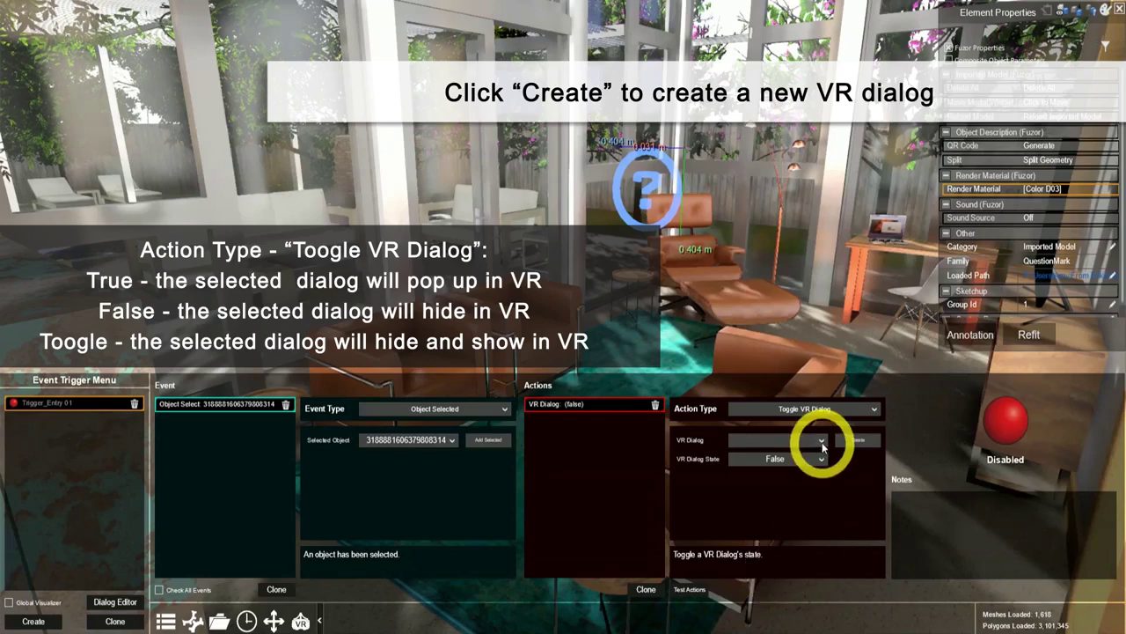
{"action": "left_click", "coordinate": [850, 438]}
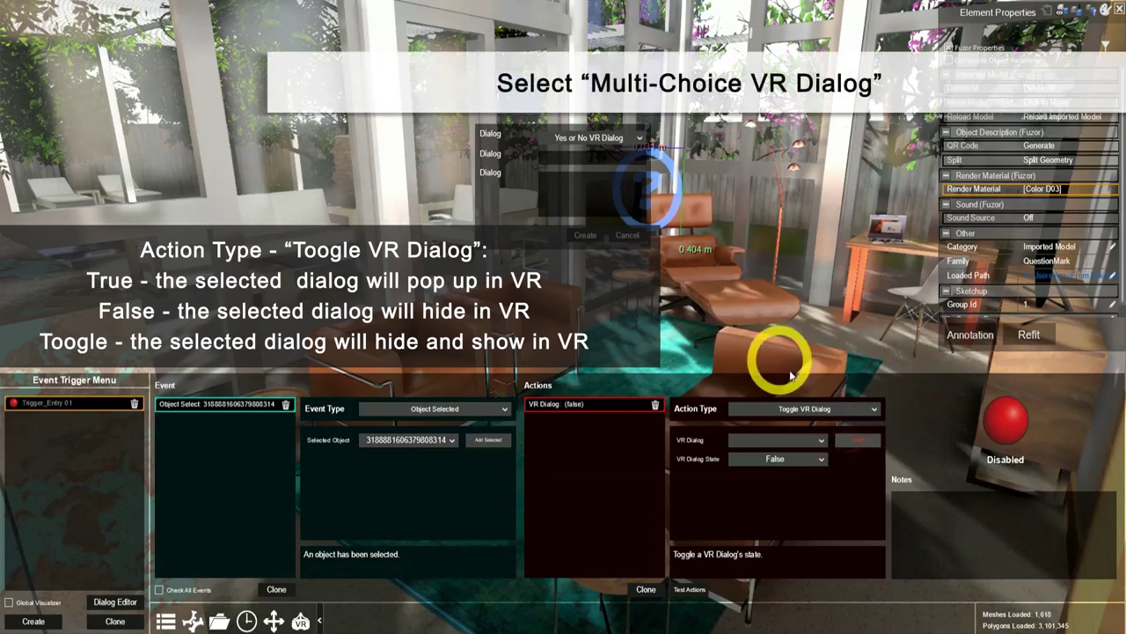
{"action": "left_click", "coordinate": [618, 138]}
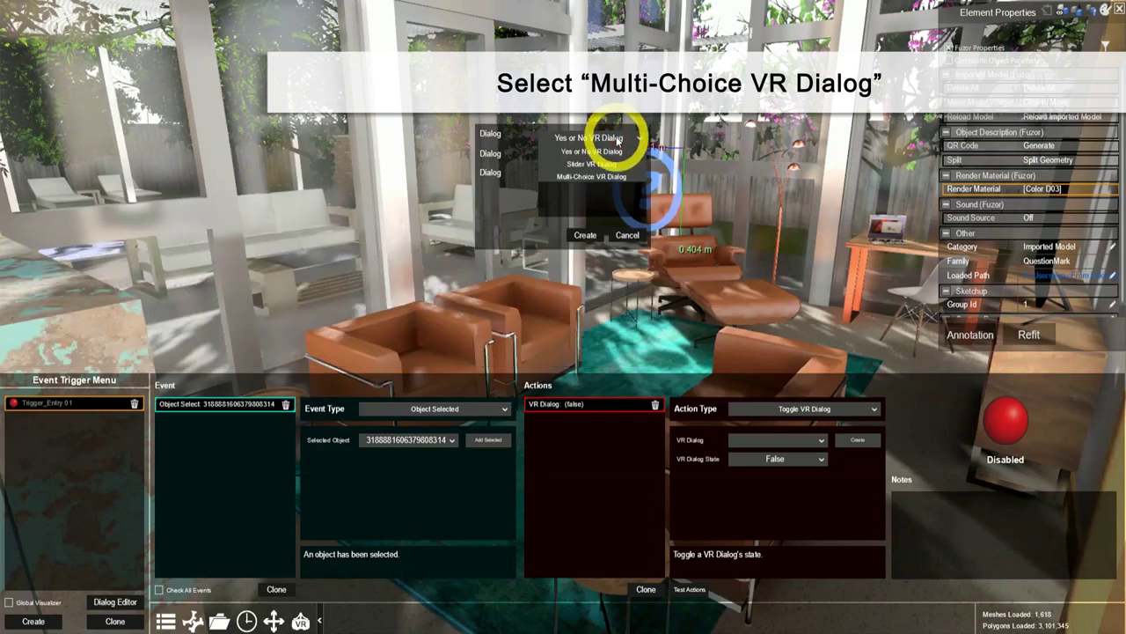
{"action": "left_click", "coordinate": [597, 175]}
{"action": "type", "text": "Black"}
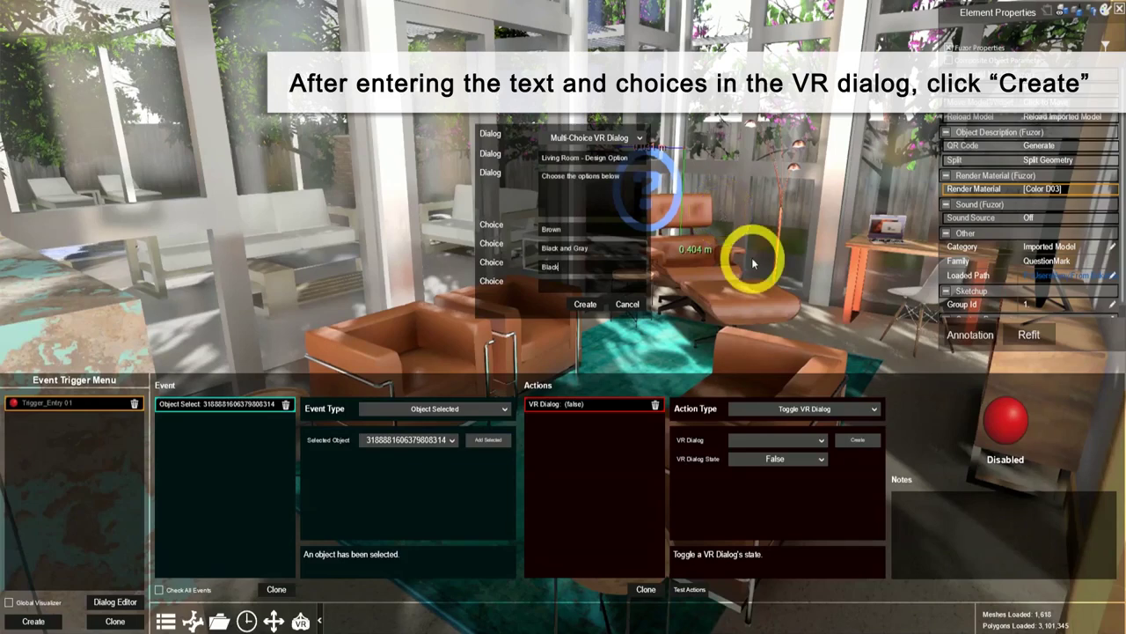
{"action": "left_click", "coordinate": [586, 304]}
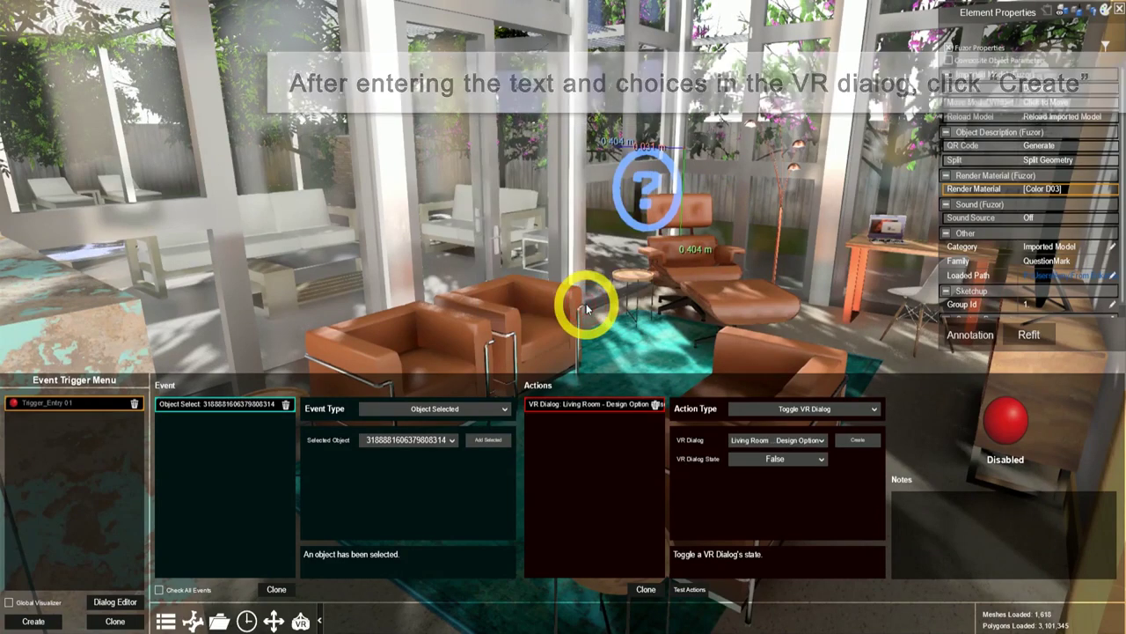
- Set VR Dialog State to True and rename the entry 'Dialog - Design Option (Living Room)'
{"action": "left_click", "coordinate": [808, 461]}
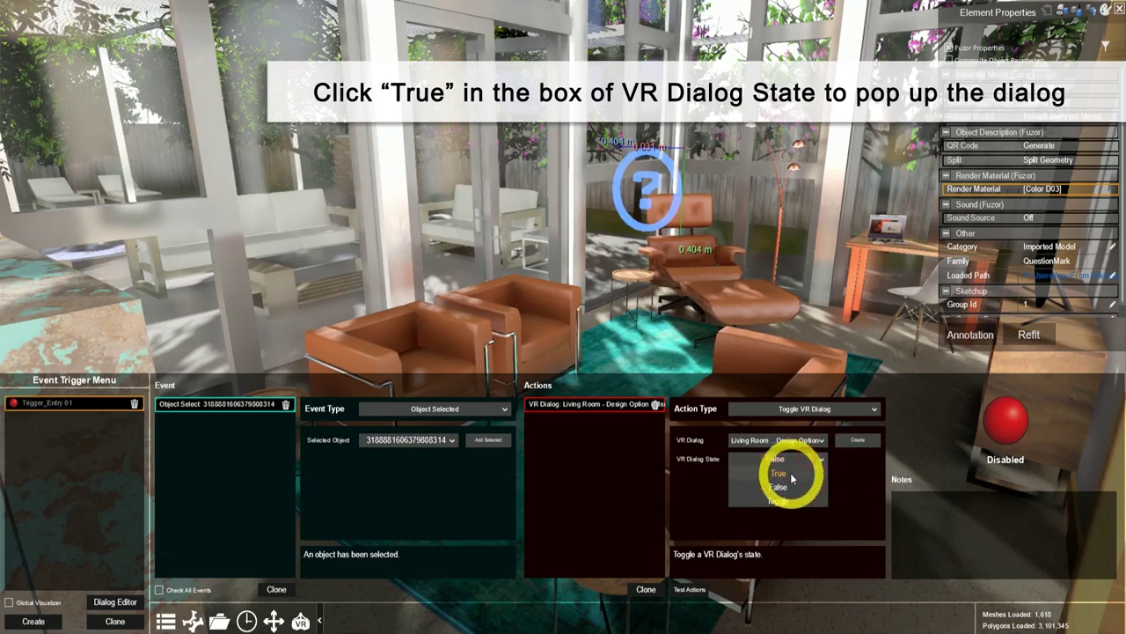
{"action": "left_click", "coordinate": [791, 477]}
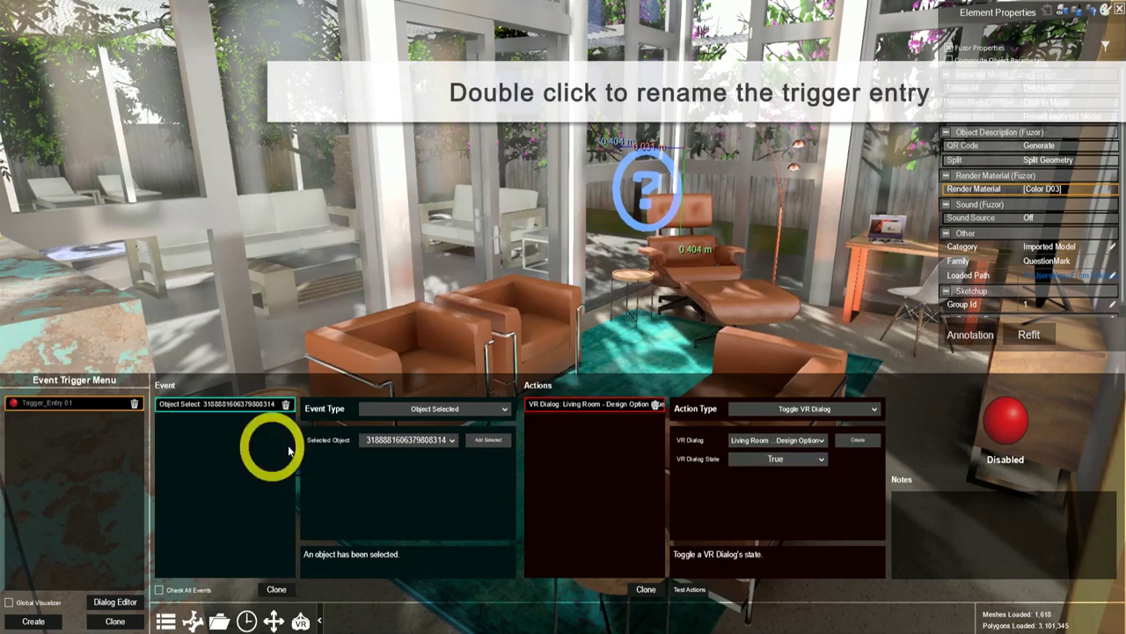
{"action": "double_click", "coordinate": [52, 404]}
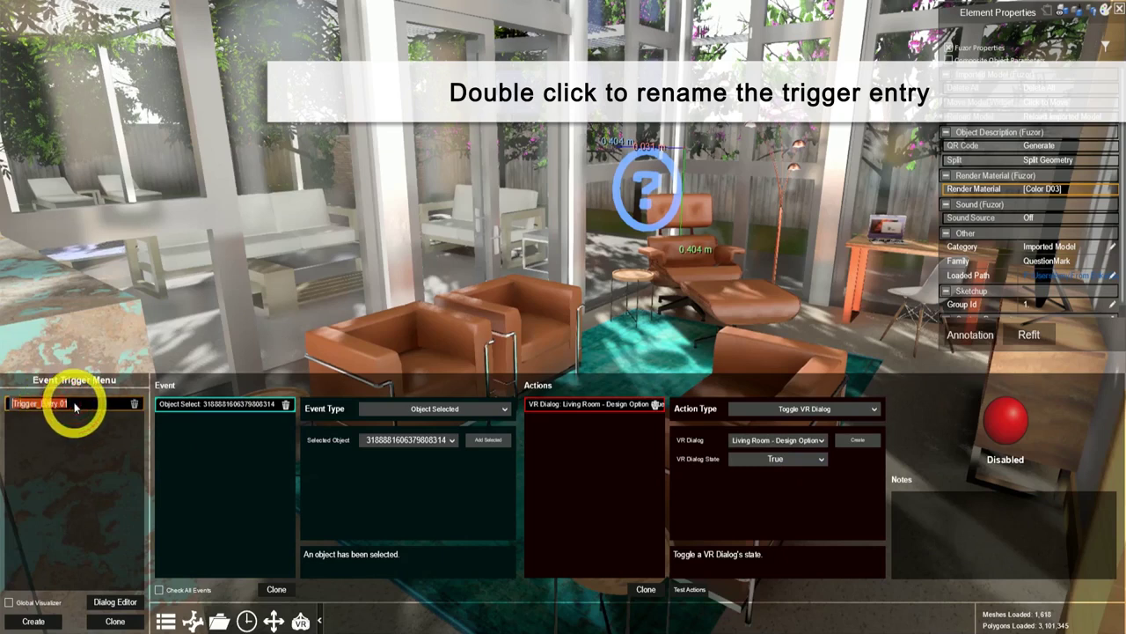
{"action": "type", "text": "Dialog - Design Option (Living Room)"}
{"action": "key", "text": "Return"}
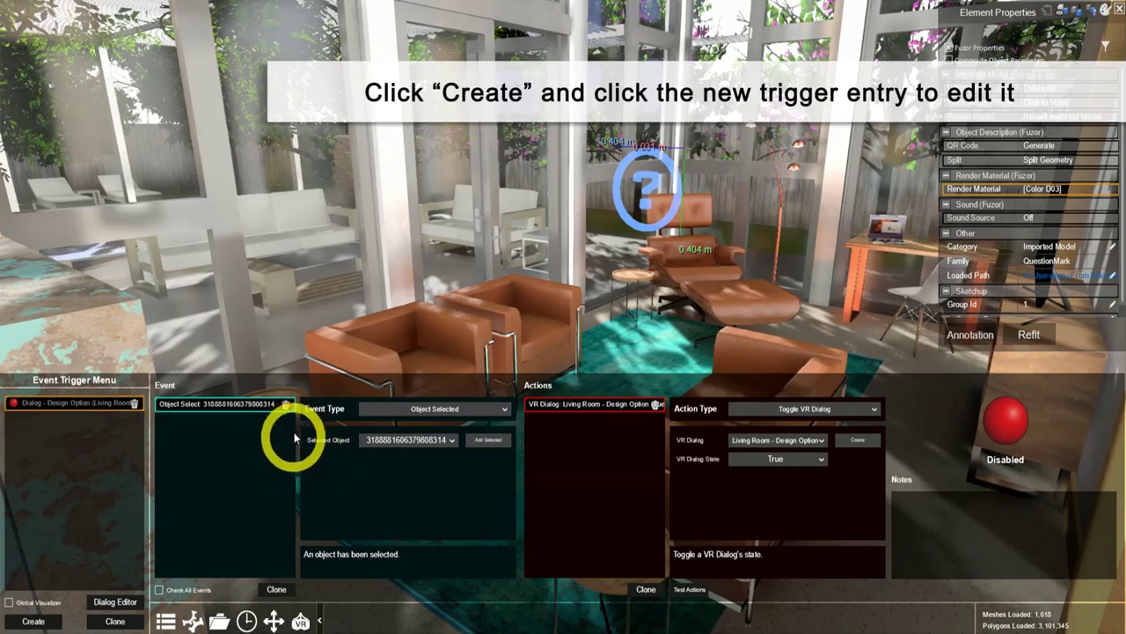
- Create Trigger_Entry 02, firing when Brown is chosen in the Living Room - Design Option dialog
{"action": "left_click", "coordinate": [55, 624]}
{"action": "left_click", "coordinate": [85, 417]}
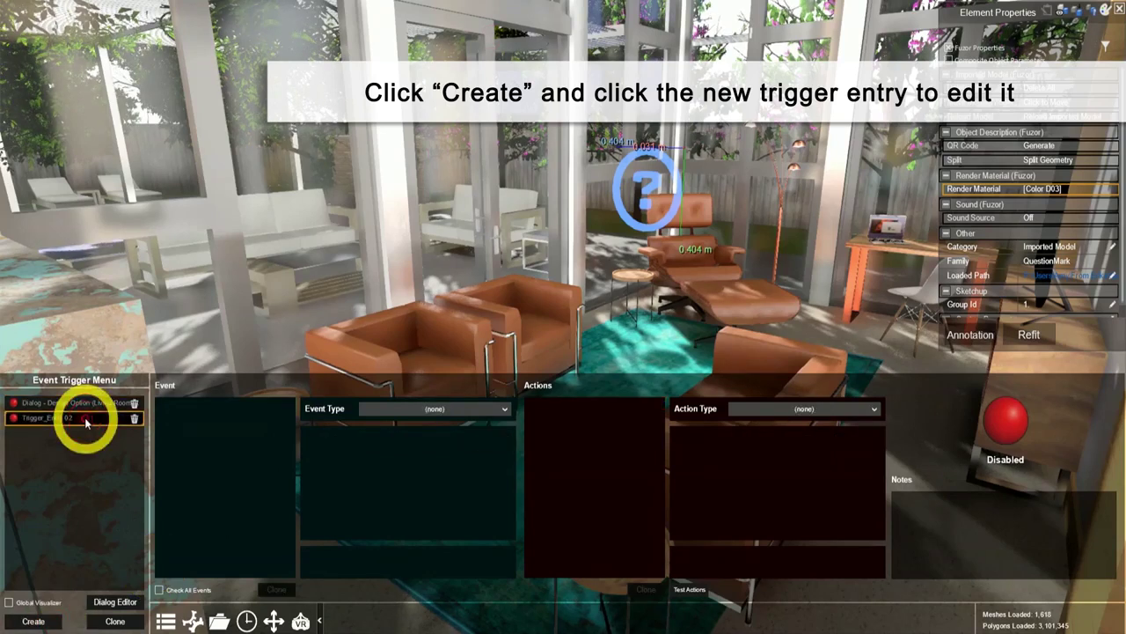
{"action": "left_click", "coordinate": [407, 410]}
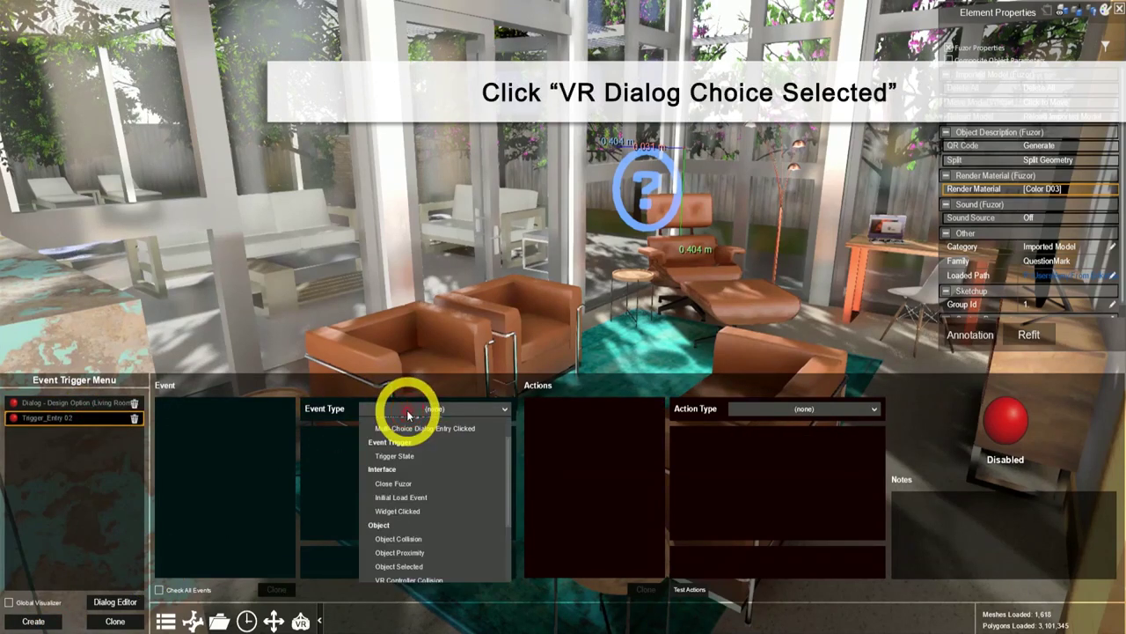
{"action": "scroll", "coordinate": [463, 530], "scroll_direction": "down", "scroll_amount": 2}
{"action": "scroll", "coordinate": [449, 539], "scroll_direction": "down", "scroll_amount": 2}
{"action": "left_click", "coordinate": [440, 548]}
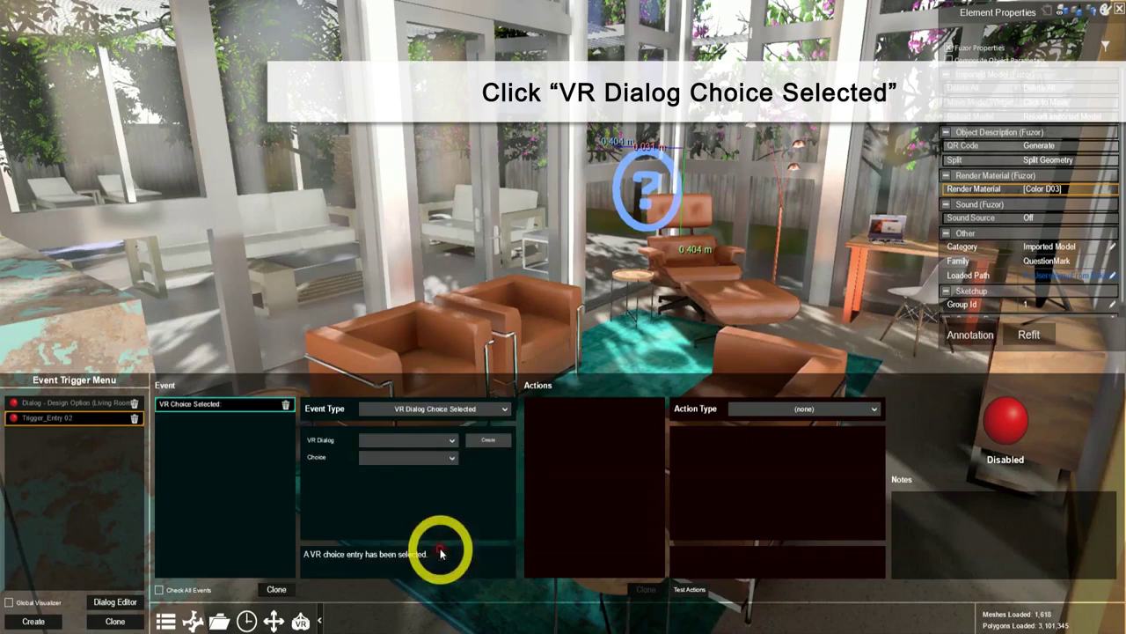
{"action": "left_click", "coordinate": [423, 453]}
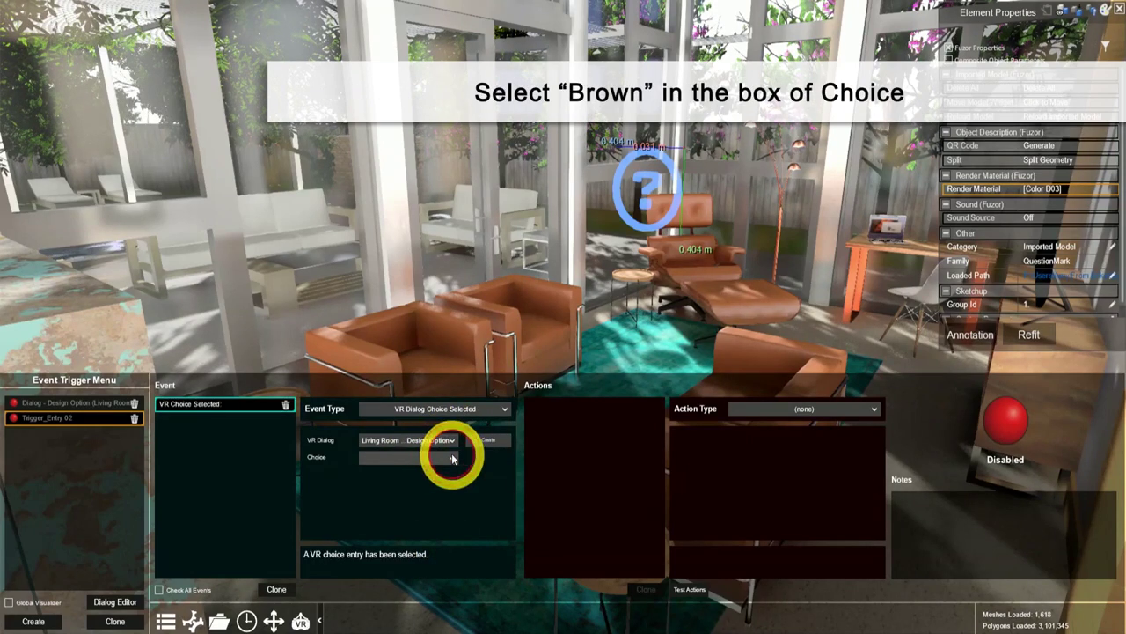
{"action": "left_click", "coordinate": [447, 457]}
{"action": "left_click", "coordinate": [433, 474]}
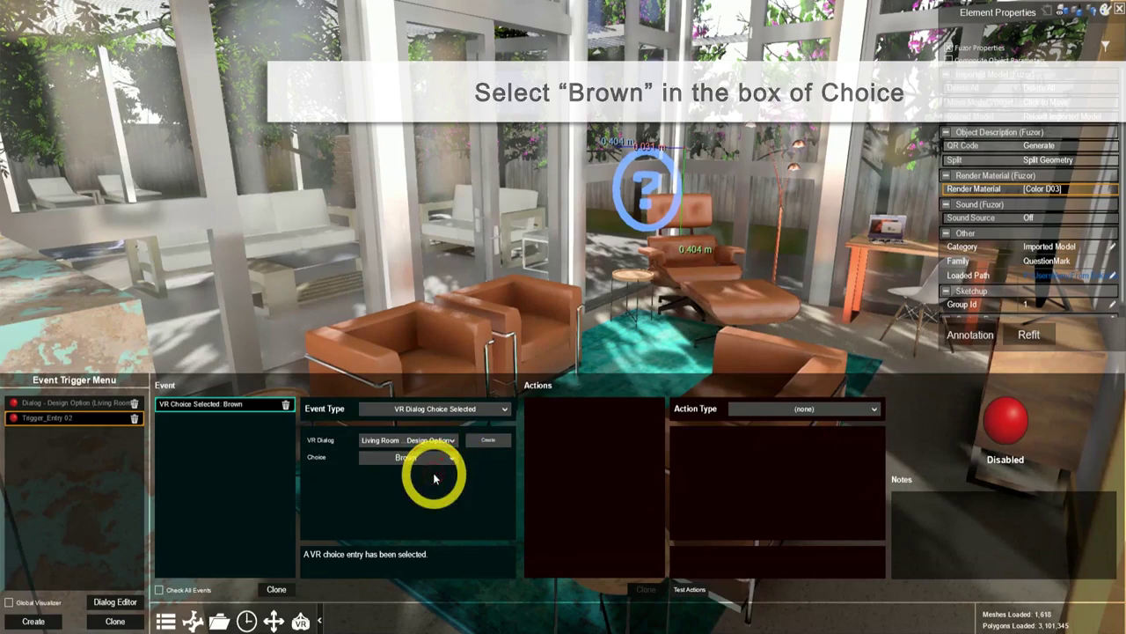
- Set its action to Toggle Set Design Option with Living Room's Brown option
{"action": "left_click", "coordinate": [794, 408]}
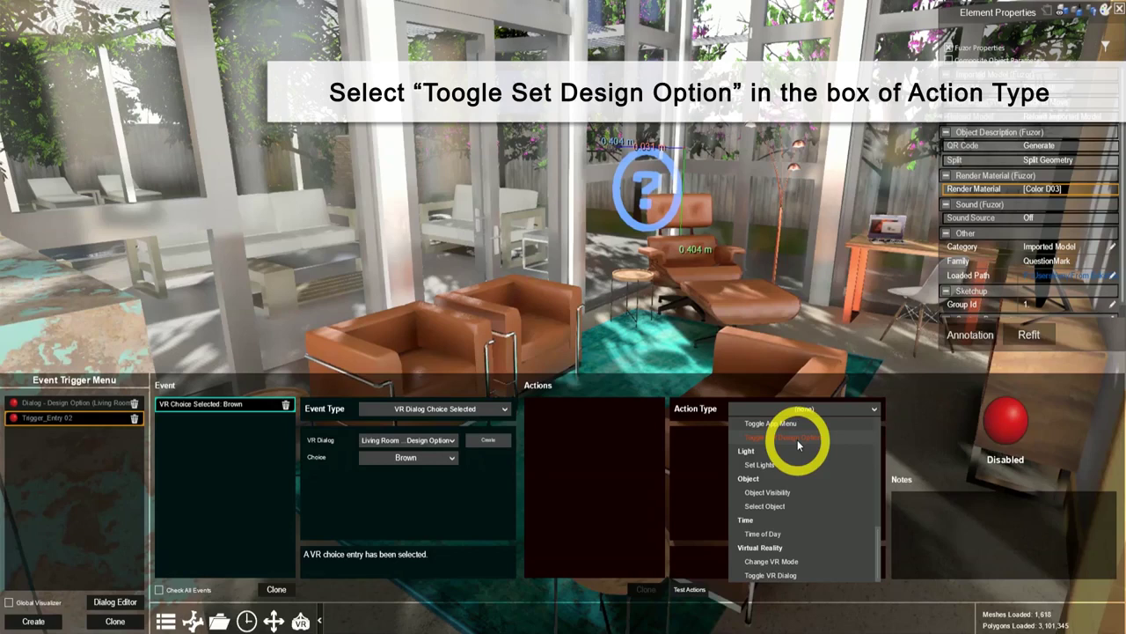
{"action": "left_click", "coordinate": [797, 439]}
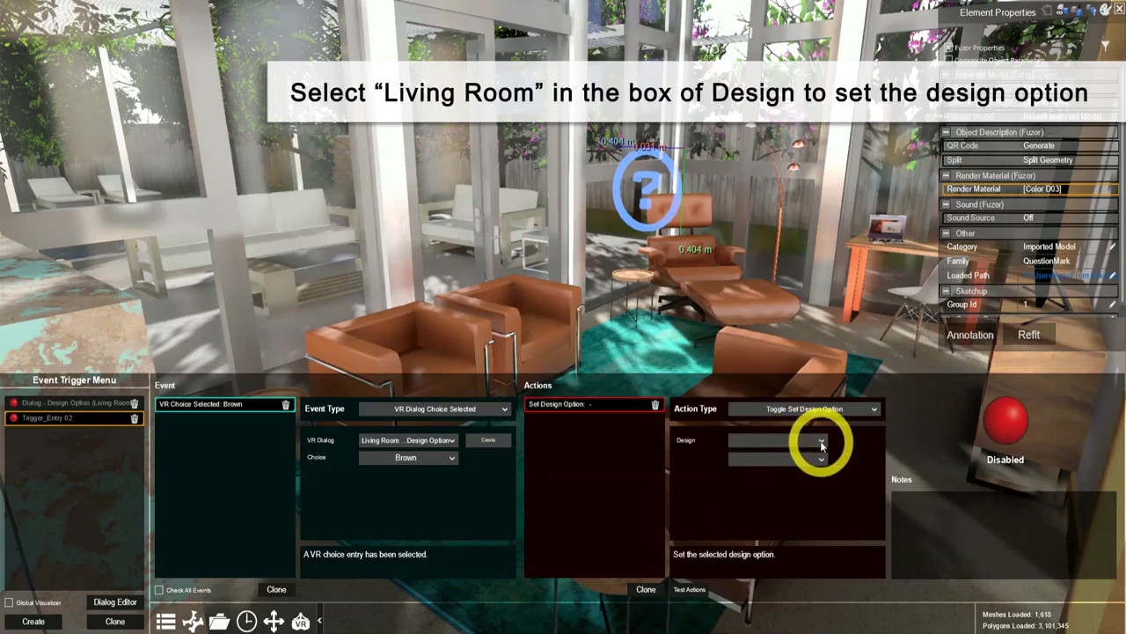
{"action": "left_click", "coordinate": [821, 442]}
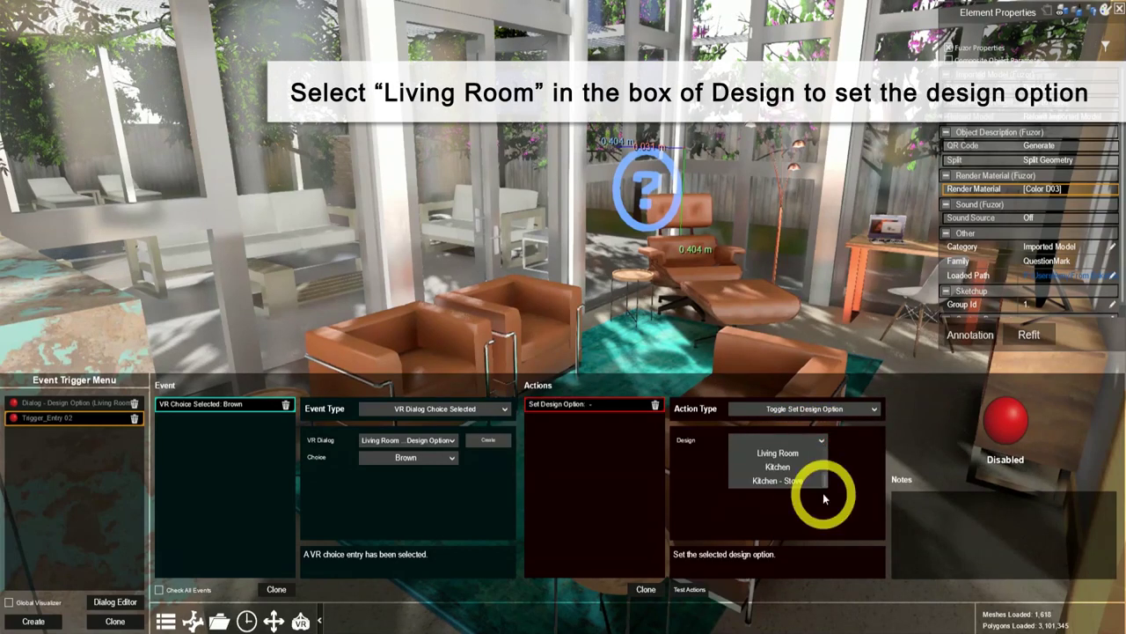
{"action": "left_click", "coordinate": [789, 453]}
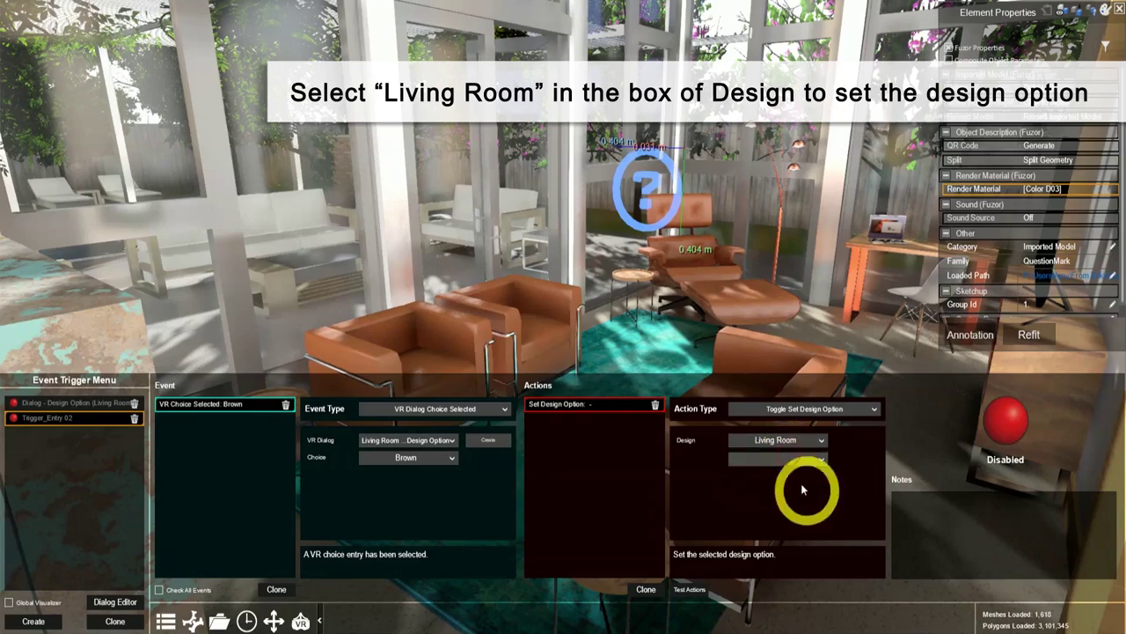
{"action": "left_click", "coordinate": [822, 461]}
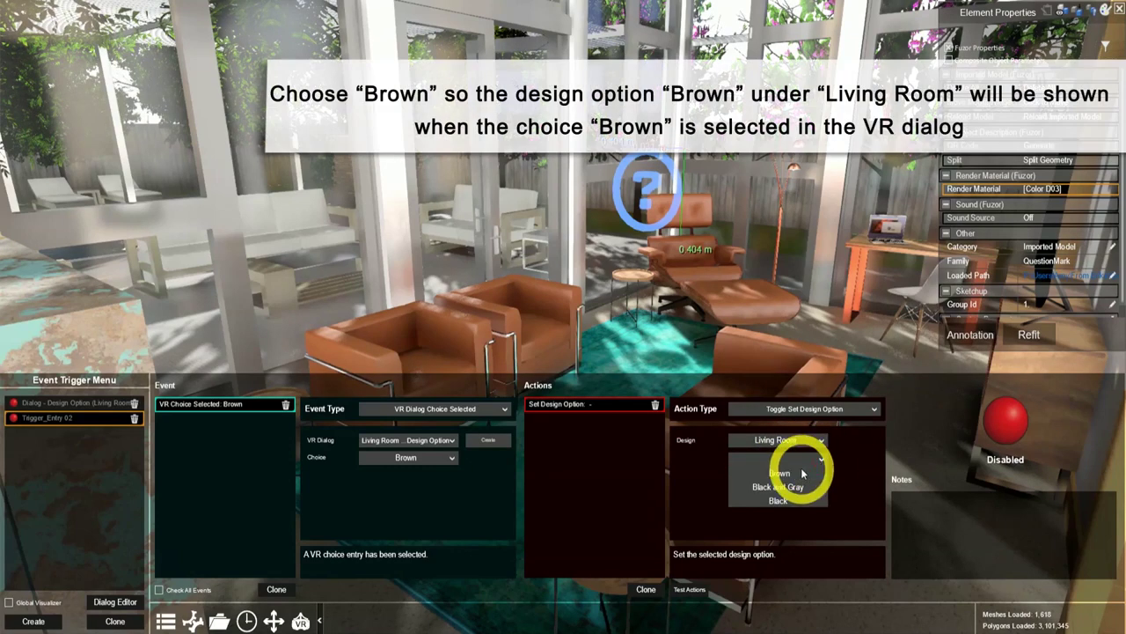
{"action": "left_click", "coordinate": [779, 469]}
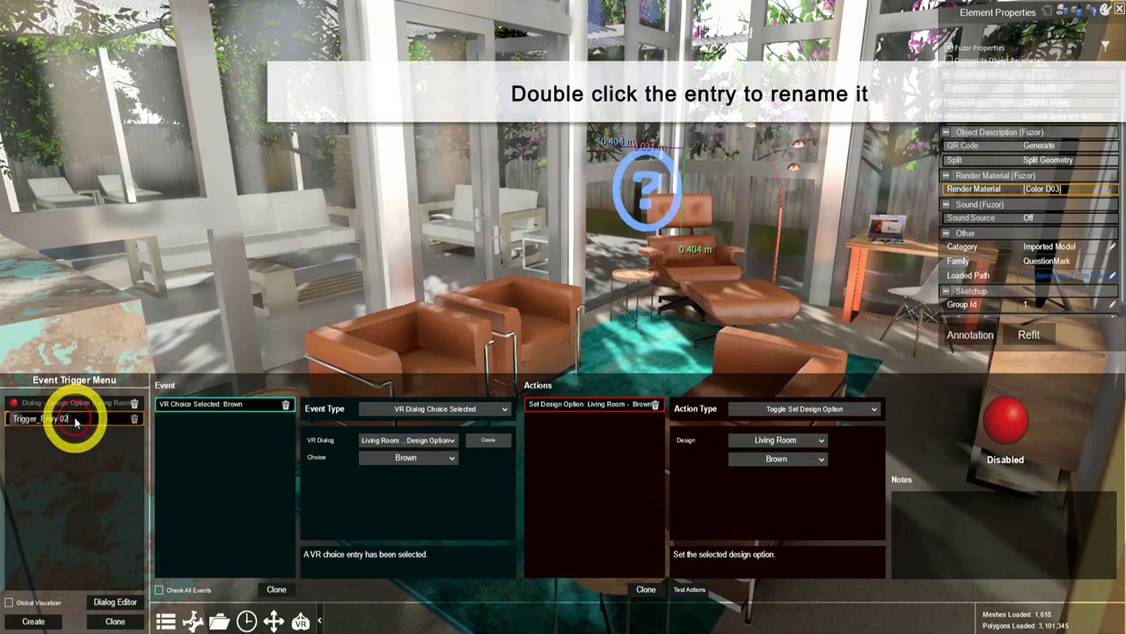
- Name the trigger 'Living Room - Design Option - Brown' and clone it into a third entry
{"action": "type", "text": "Living Room - Design Option - Brown"}
{"action": "key", "text": "Return"}
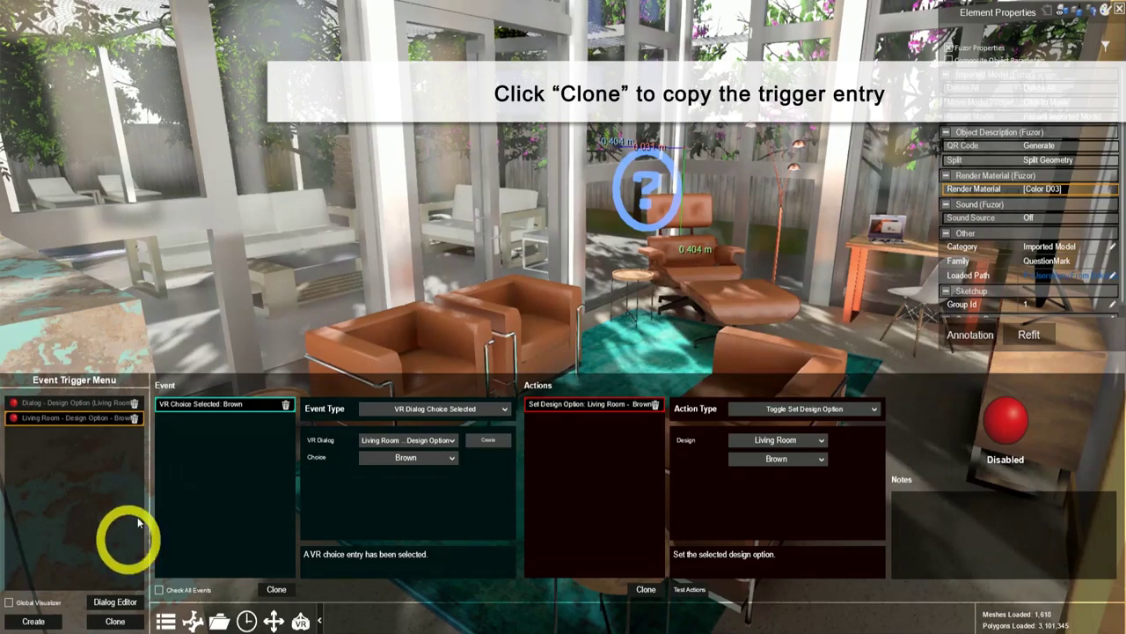
{"action": "left_click", "coordinate": [115, 622]}
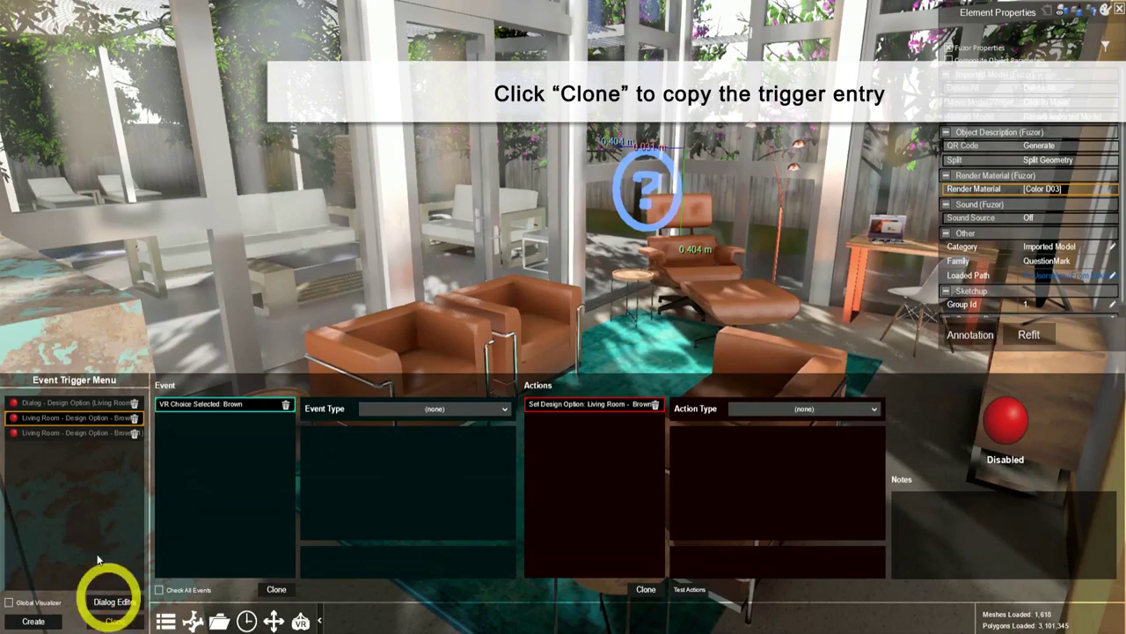
{"action": "left_click", "coordinate": [100, 417]}
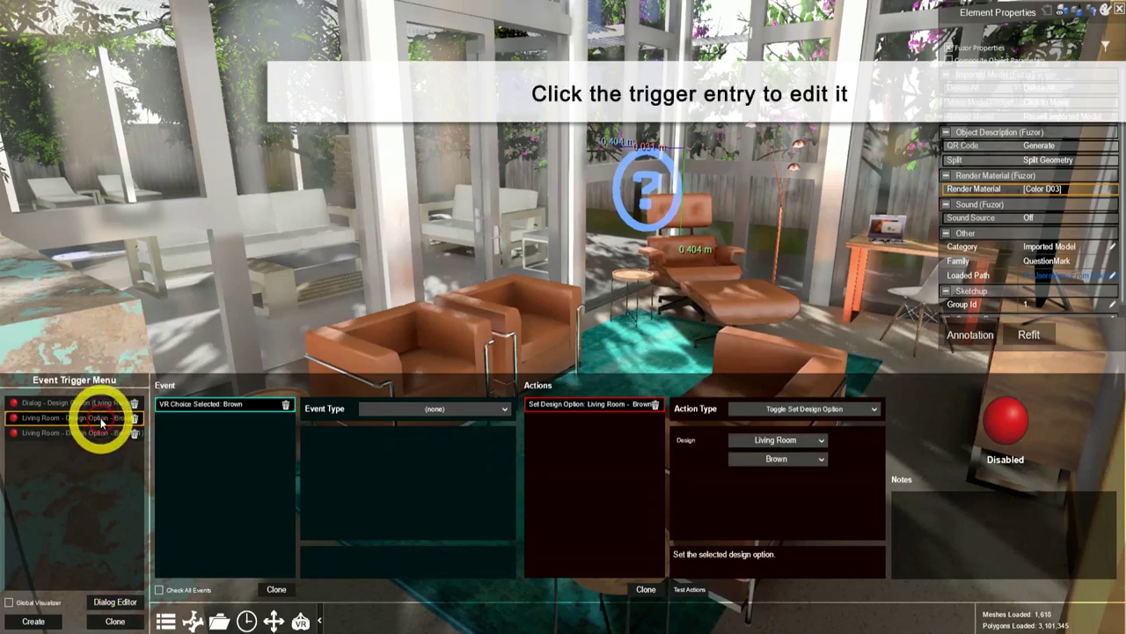
{"action": "left_click", "coordinate": [97, 432]}
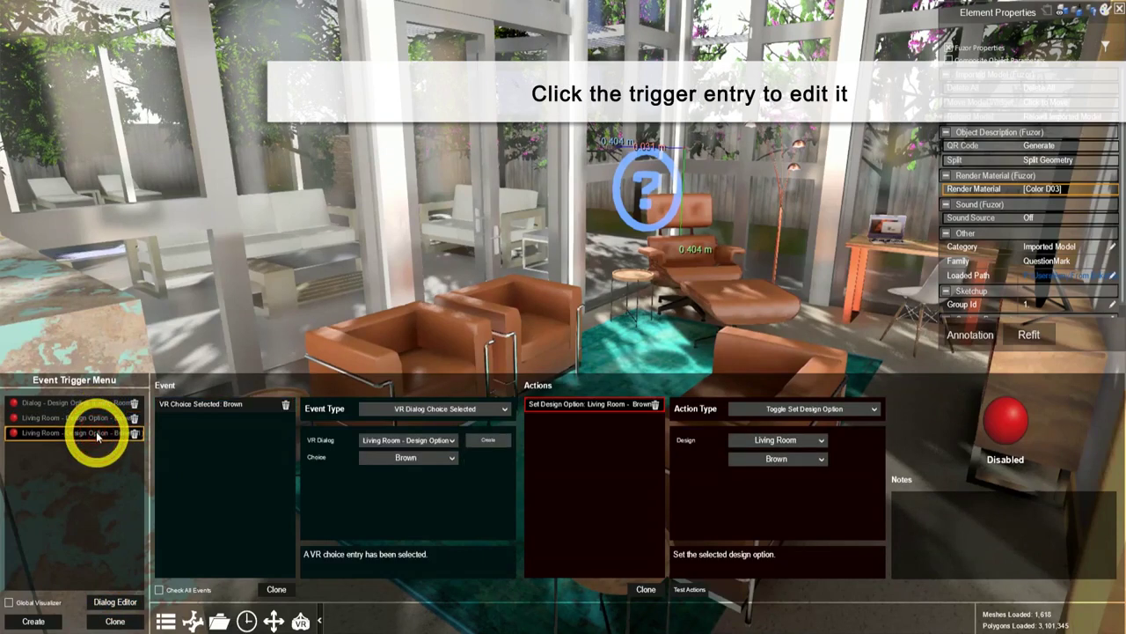
- Set the third entry's dialog choice and Living Room option to Black and Gray
{"action": "left_click", "coordinate": [408, 459]}
{"action": "left_click", "coordinate": [411, 486]}
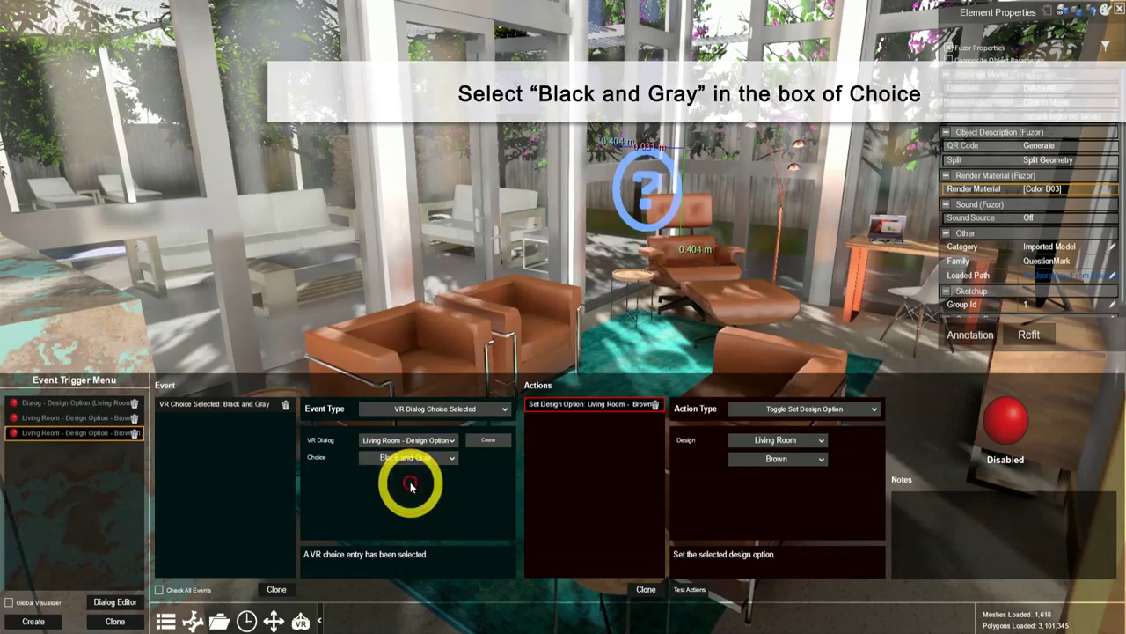
{"action": "left_click", "coordinate": [754, 460]}
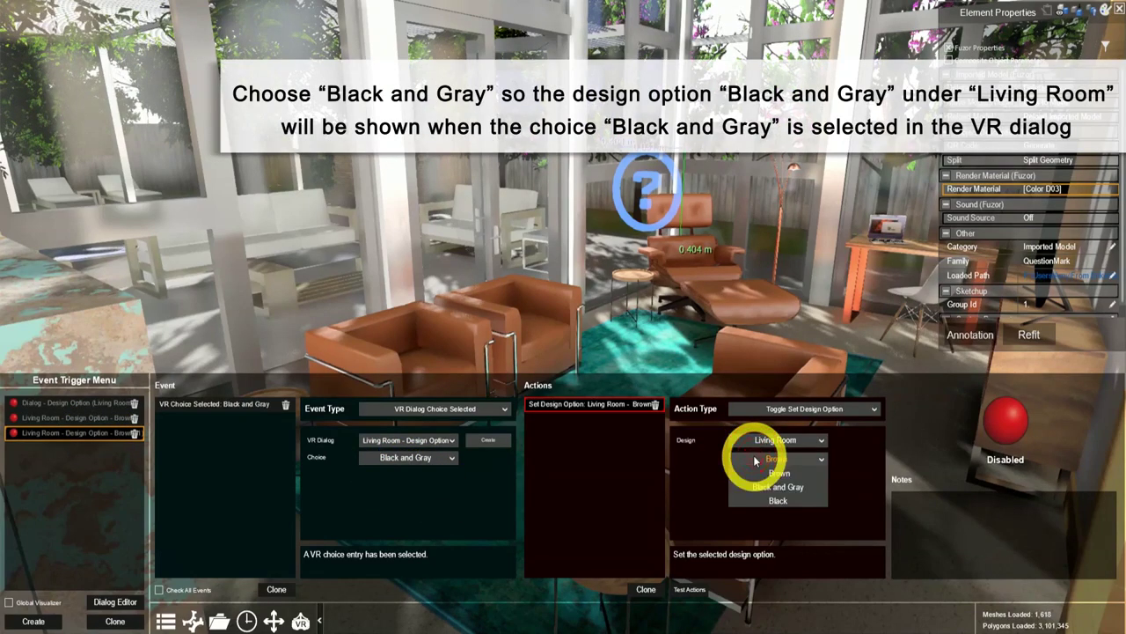
{"action": "left_click", "coordinate": [766, 486]}
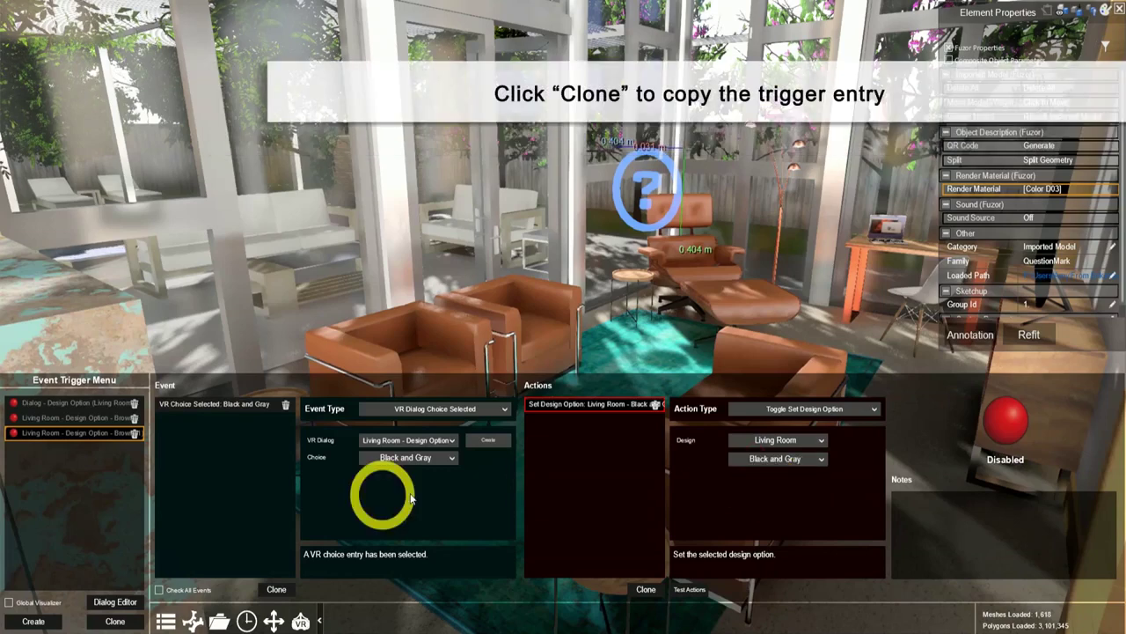
- Clone a fourth trigger and rename the third 'Living Room - Design Option - Black and Gray'
{"action": "left_click", "coordinate": [113, 622]}
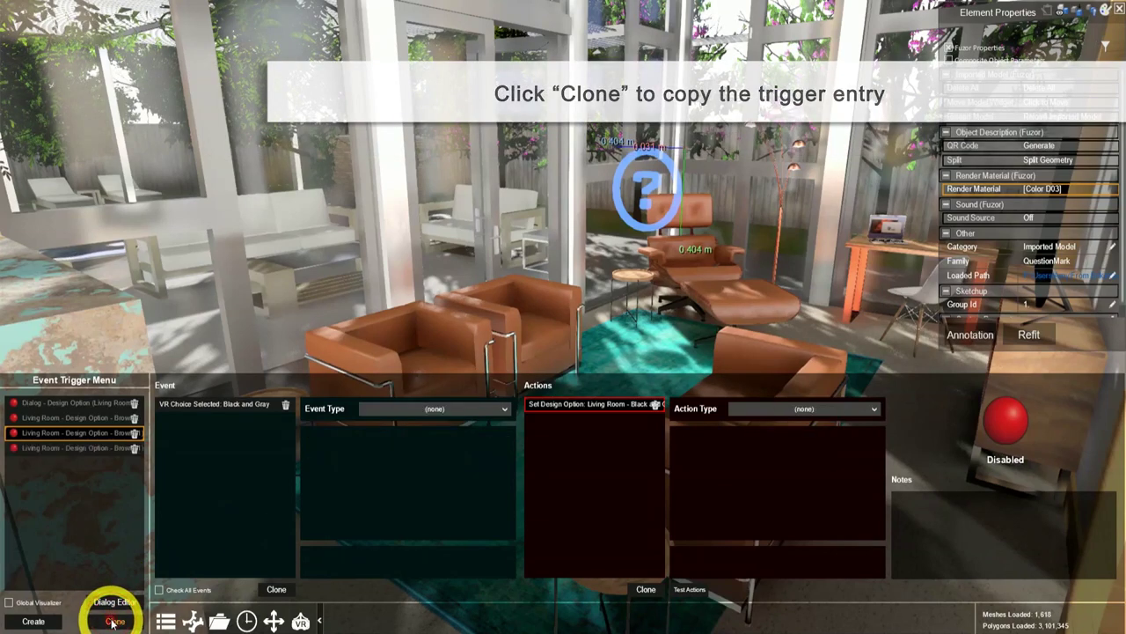
{"action": "double_click", "coordinate": [119, 434]}
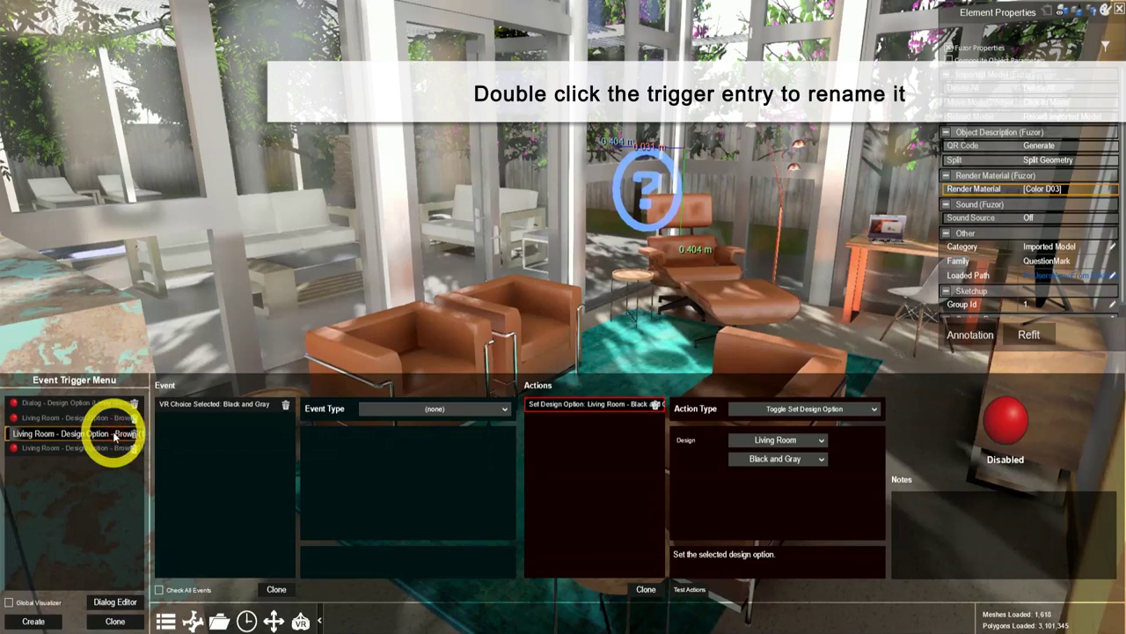
{"action": "type", "text": "Living Room - Design Option - Black and Gray"}
{"action": "key", "text": "Return"}
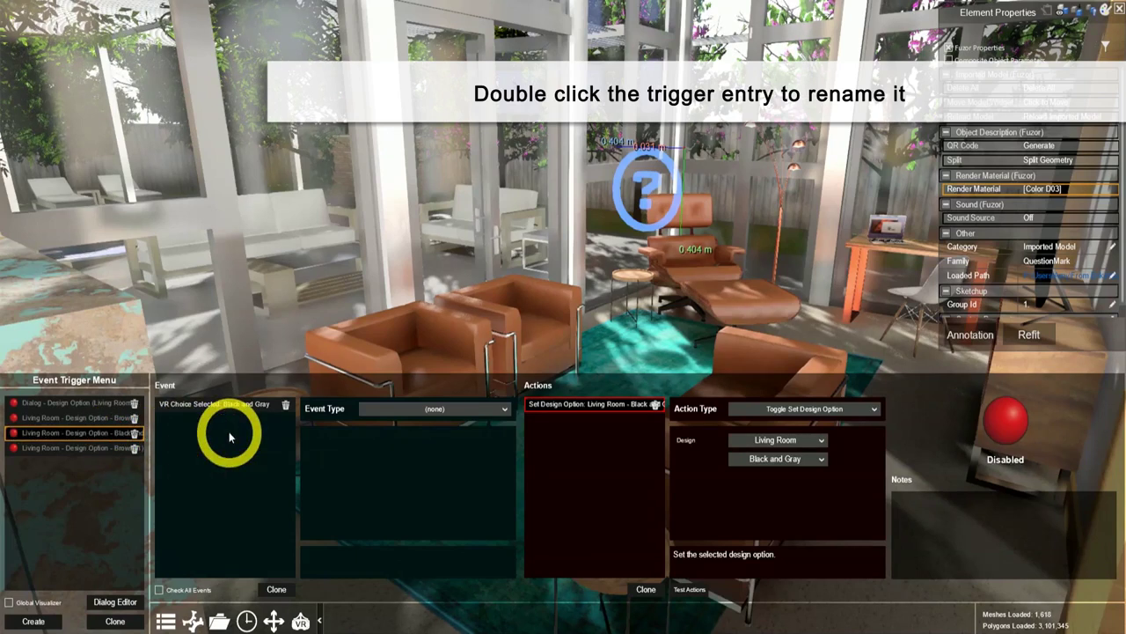
{"action": "double_click", "coordinate": [122, 449]}
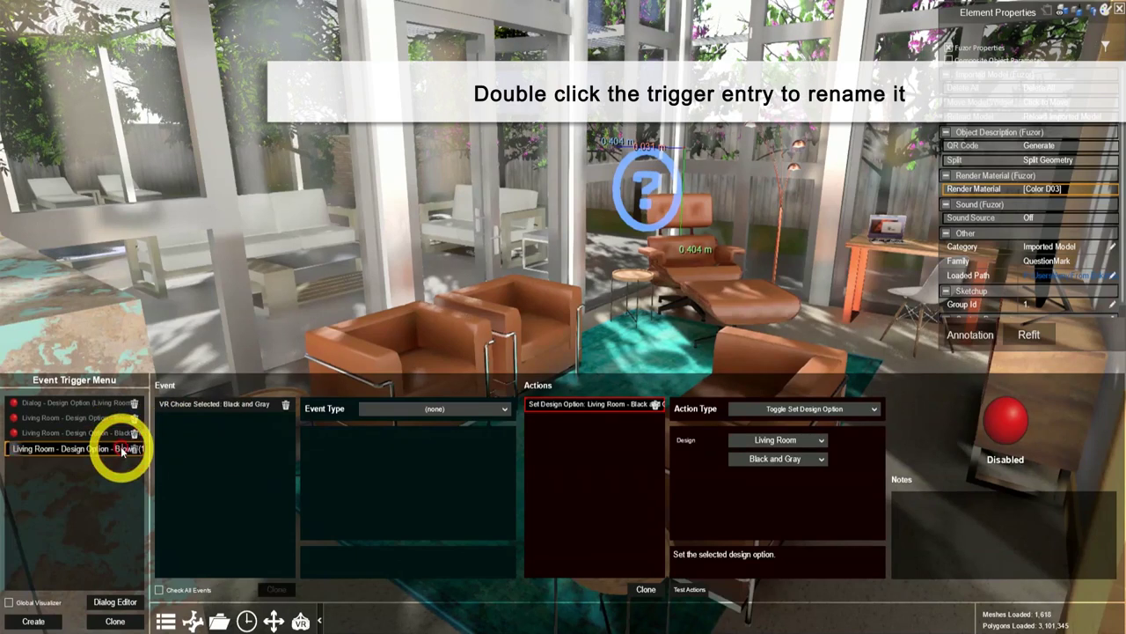
{"action": "left_click_drag", "start_coordinate": [116, 449], "coordinate": [202, 455]}
{"action": "type", "text": "Black and Gray"}
{"action": "key", "text": "Return"}
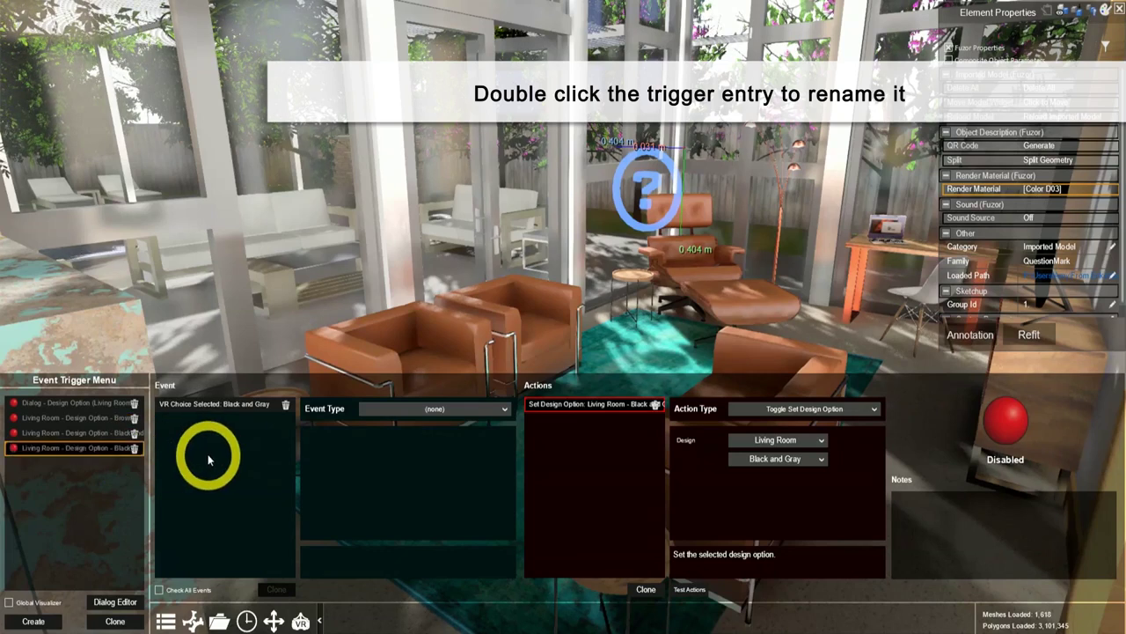
- Make the fourth trigger respond to the Black choice and show Living Room's Black option
{"action": "left_click", "coordinate": [245, 405]}
{"action": "left_click", "coordinate": [398, 457]}
{"action": "left_click", "coordinate": [423, 500]}
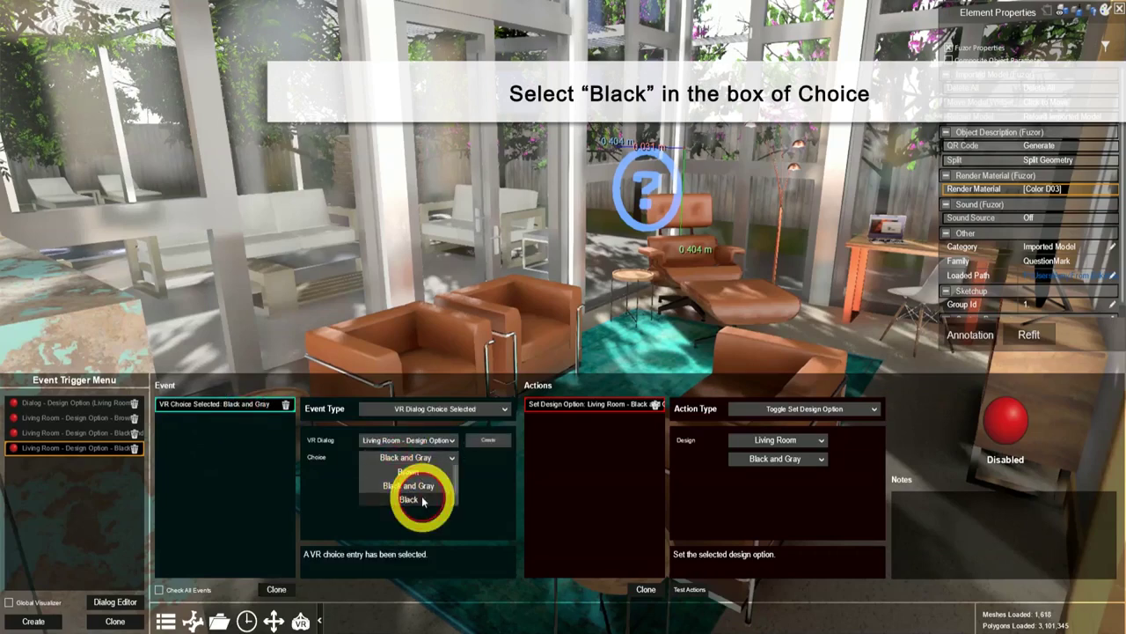
{"action": "left_click", "coordinate": [777, 458]}
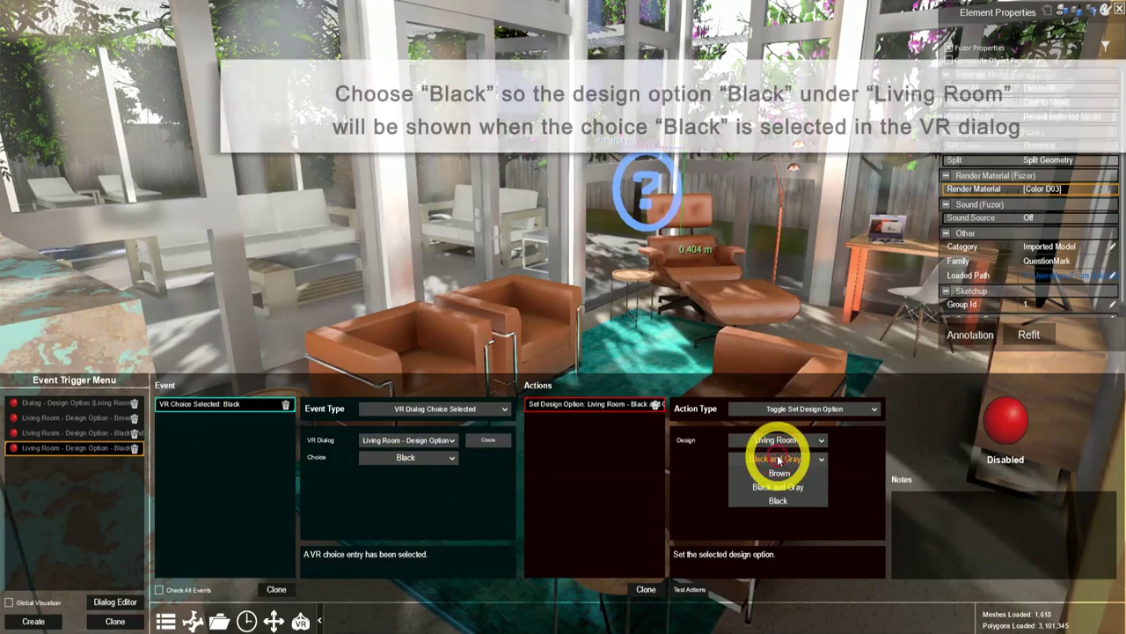
{"action": "left_click", "coordinate": [779, 501]}
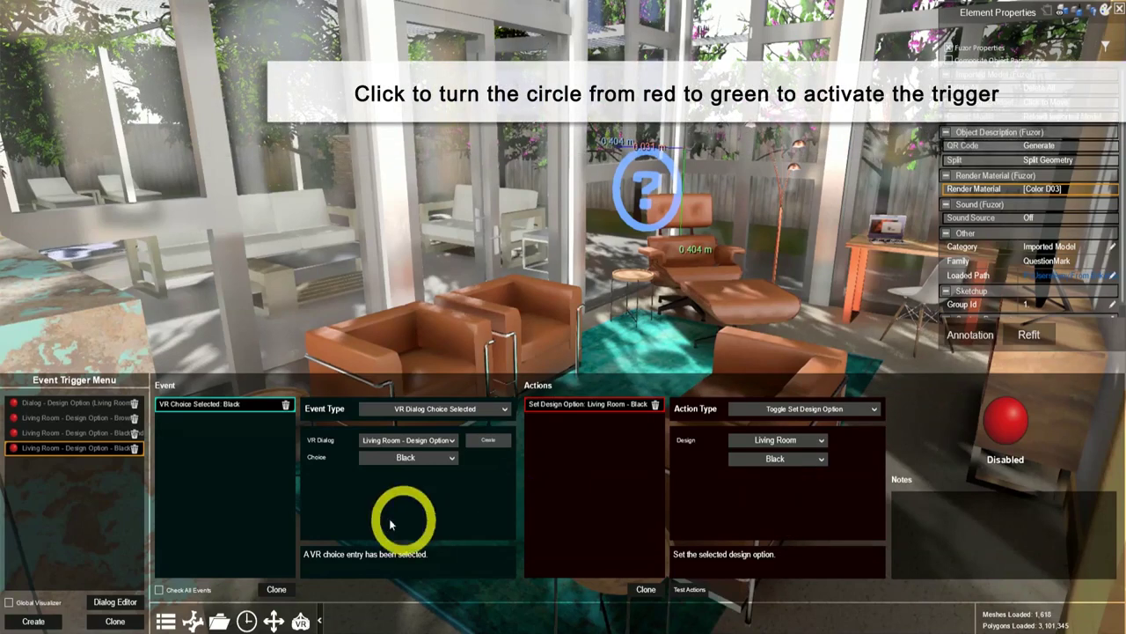
- Enable all four triggers and switch into VR mode
{"action": "left_click", "coordinate": [14, 403]}
{"action": "left_click", "coordinate": [14, 418]}
{"action": "left_click", "coordinate": [14, 432]}
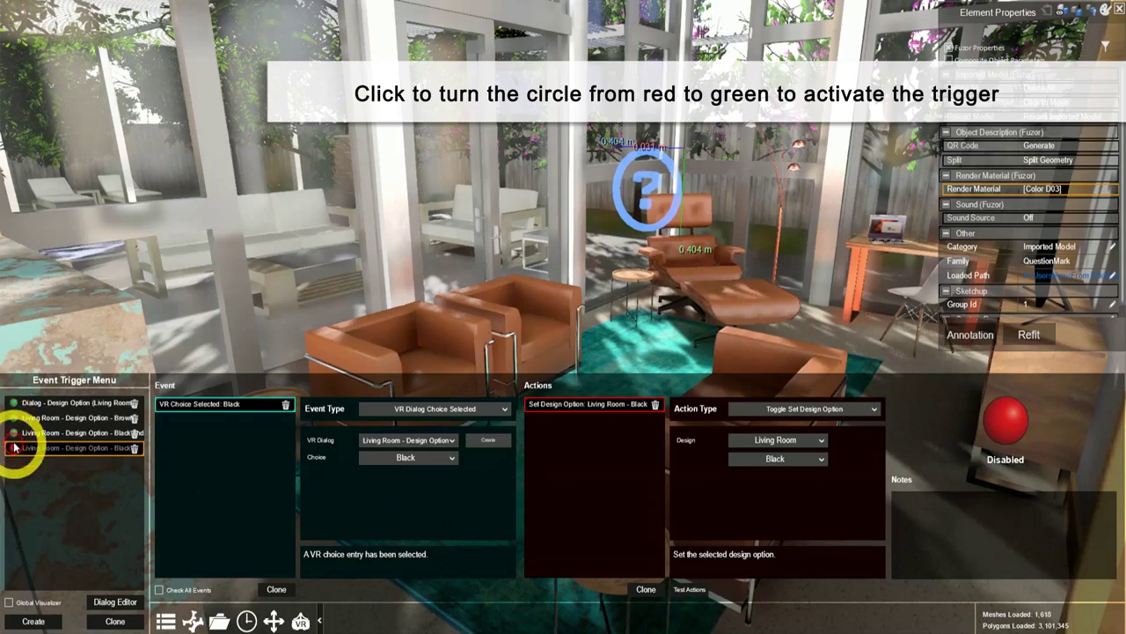
{"action": "left_click", "coordinate": [14, 449]}
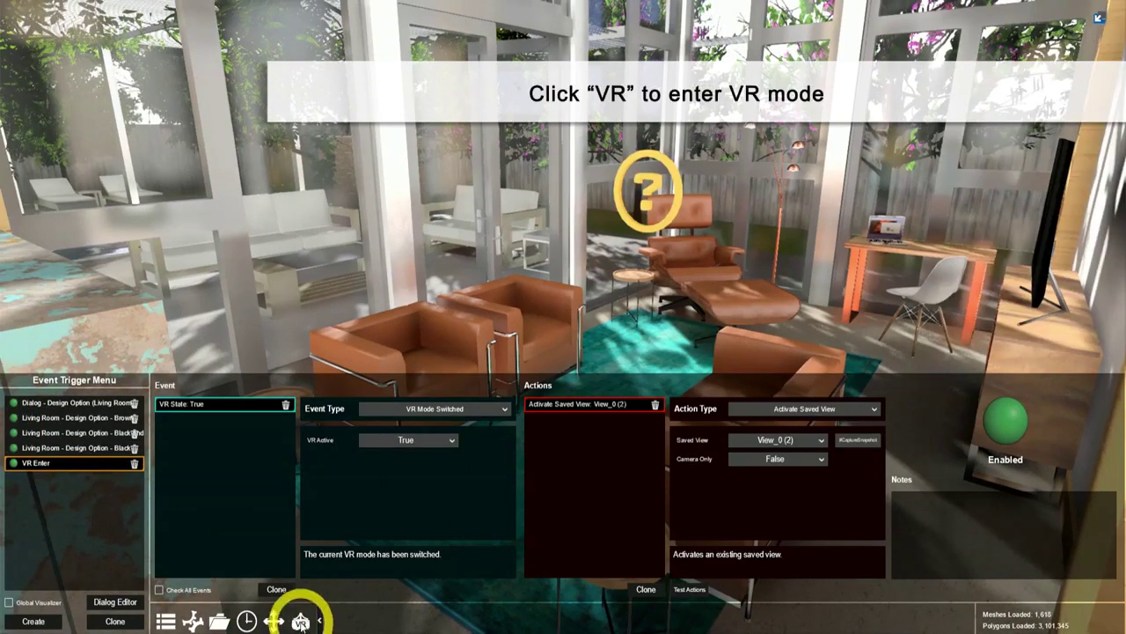
{"action": "left_click", "coordinate": [300, 622]}
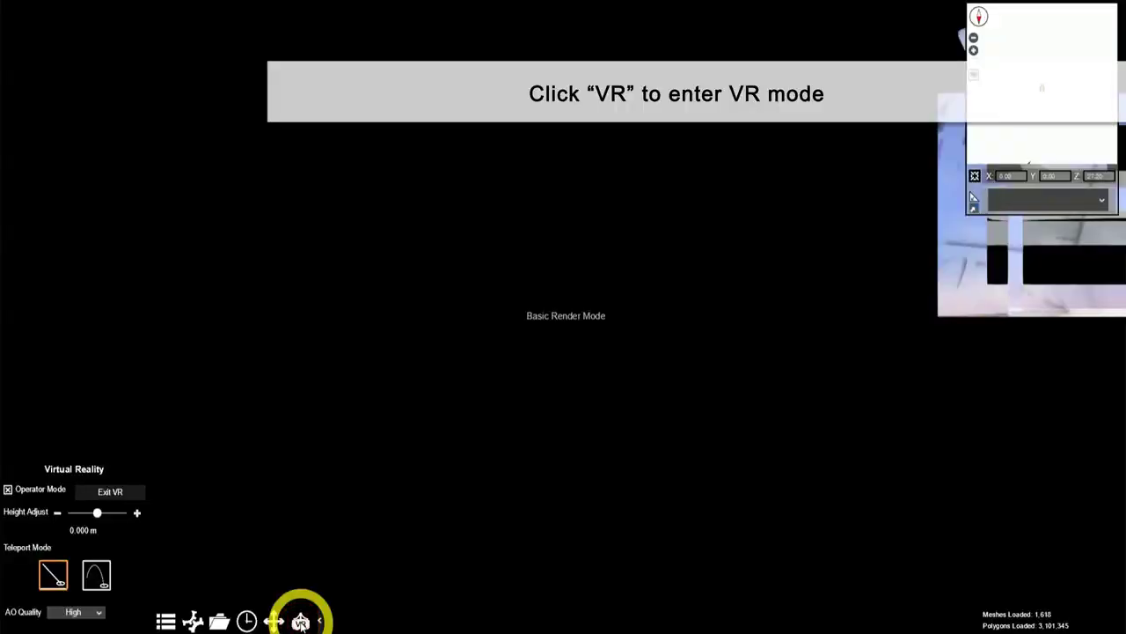